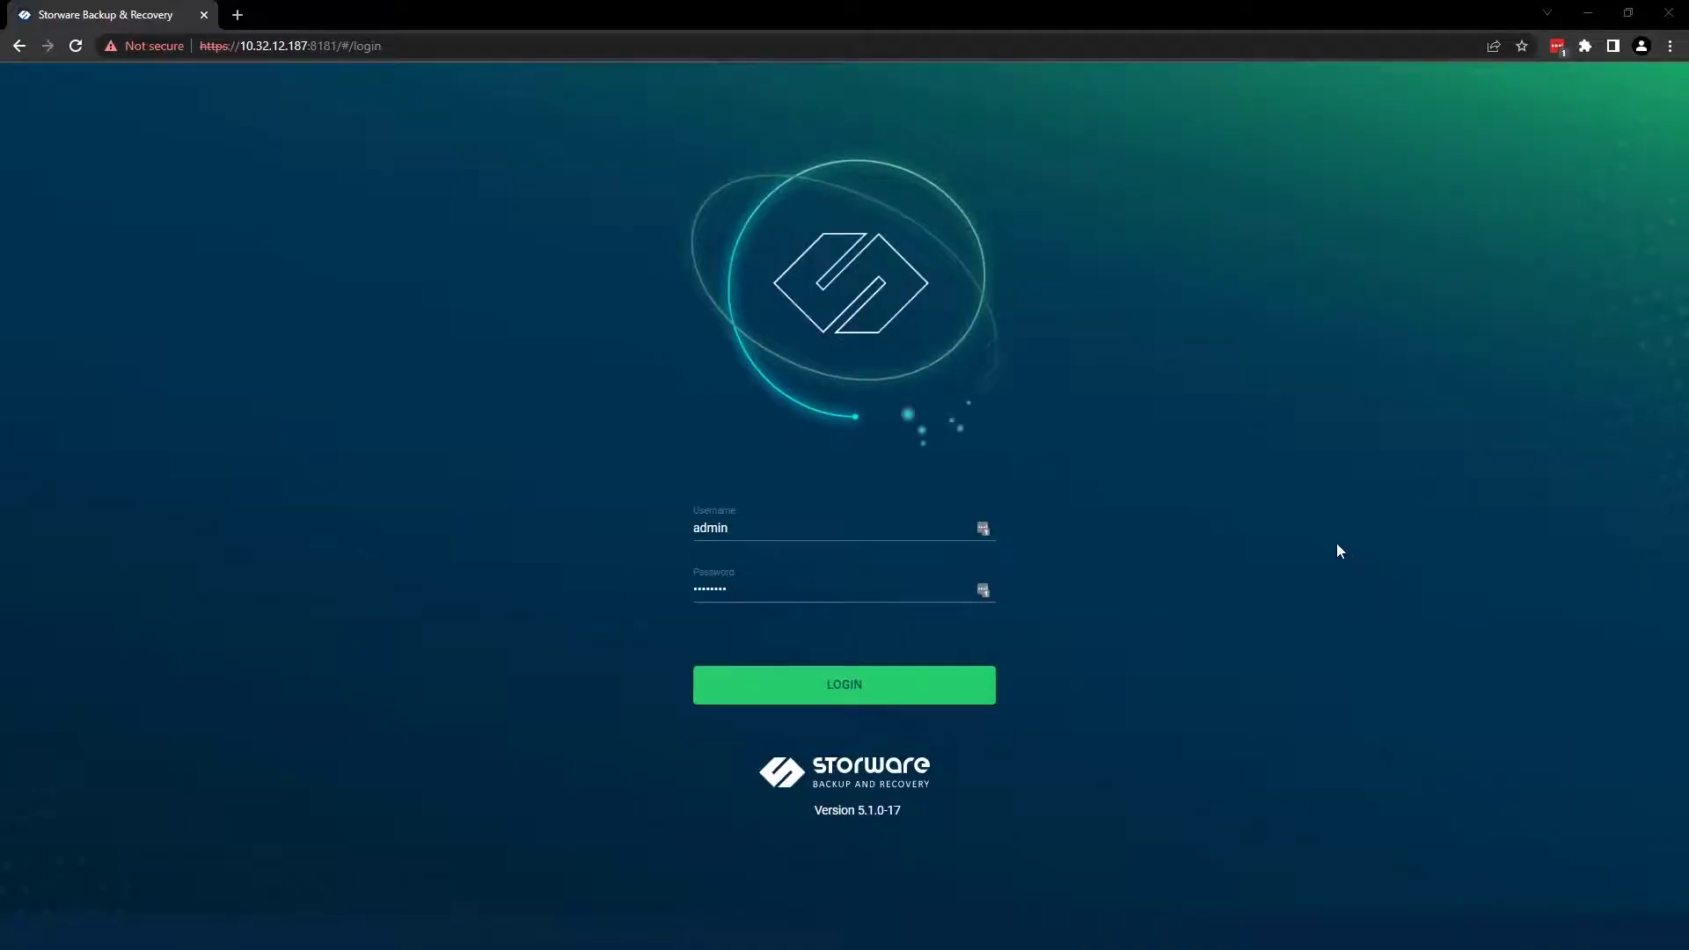
Log in to the Storware Backup & Recovery console with the prefilled credentials.
click(889, 687)
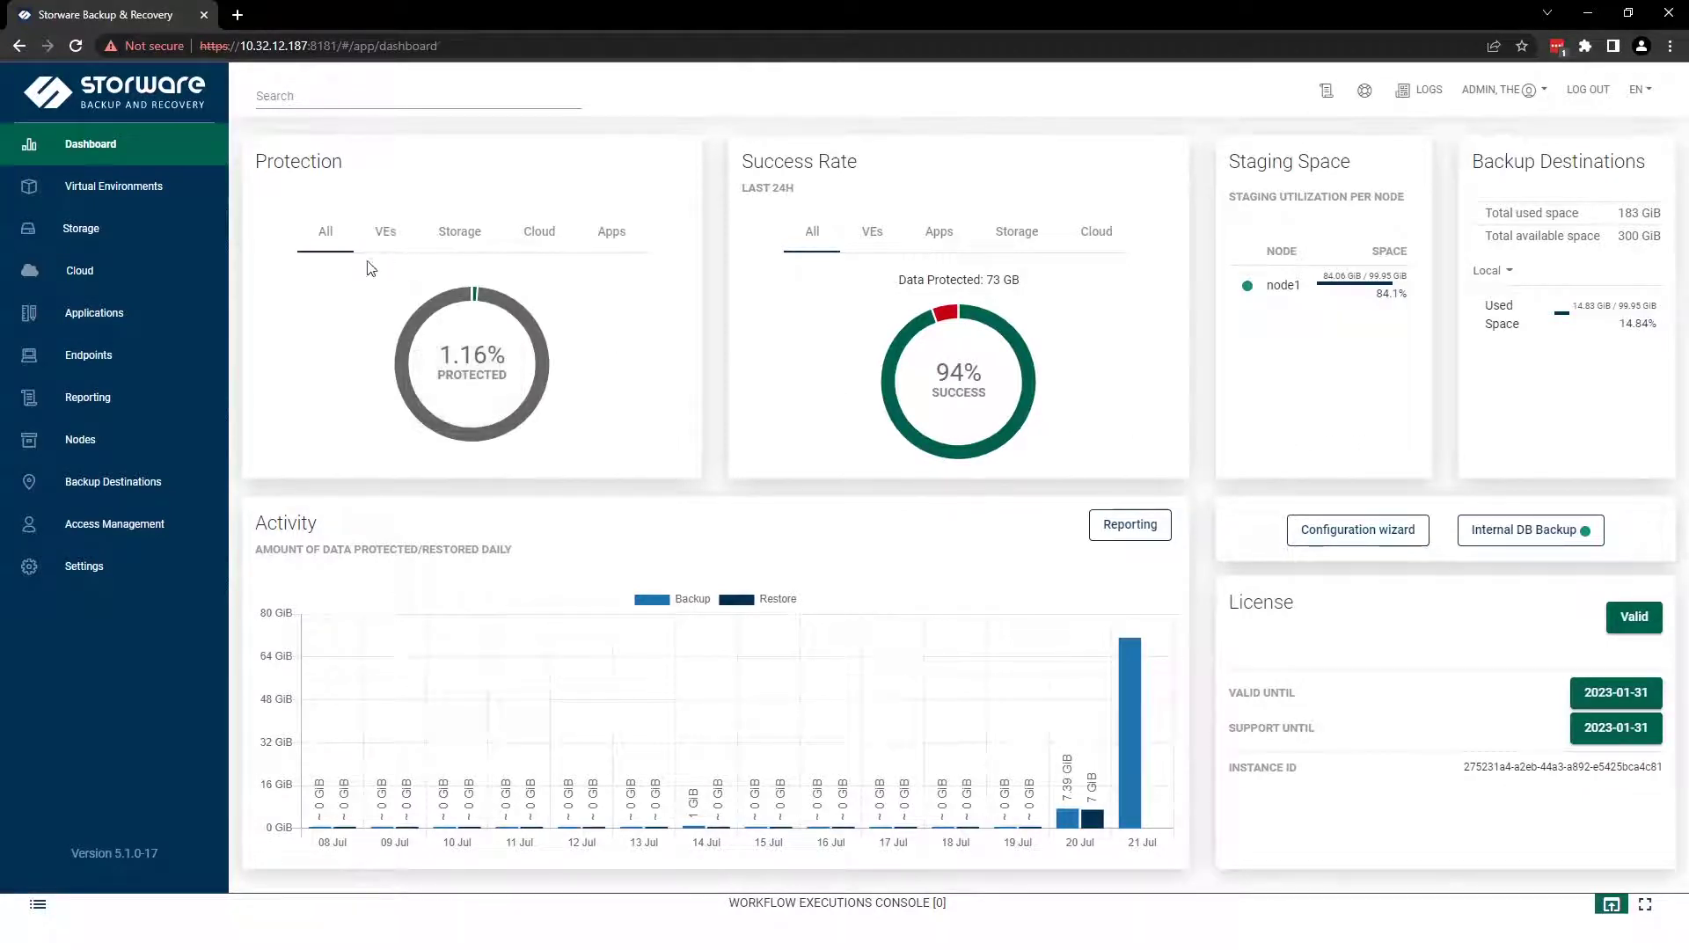
Go to Virtual Environments > Infrastructure and start adding a new hypervisor manager.
click(167, 188)
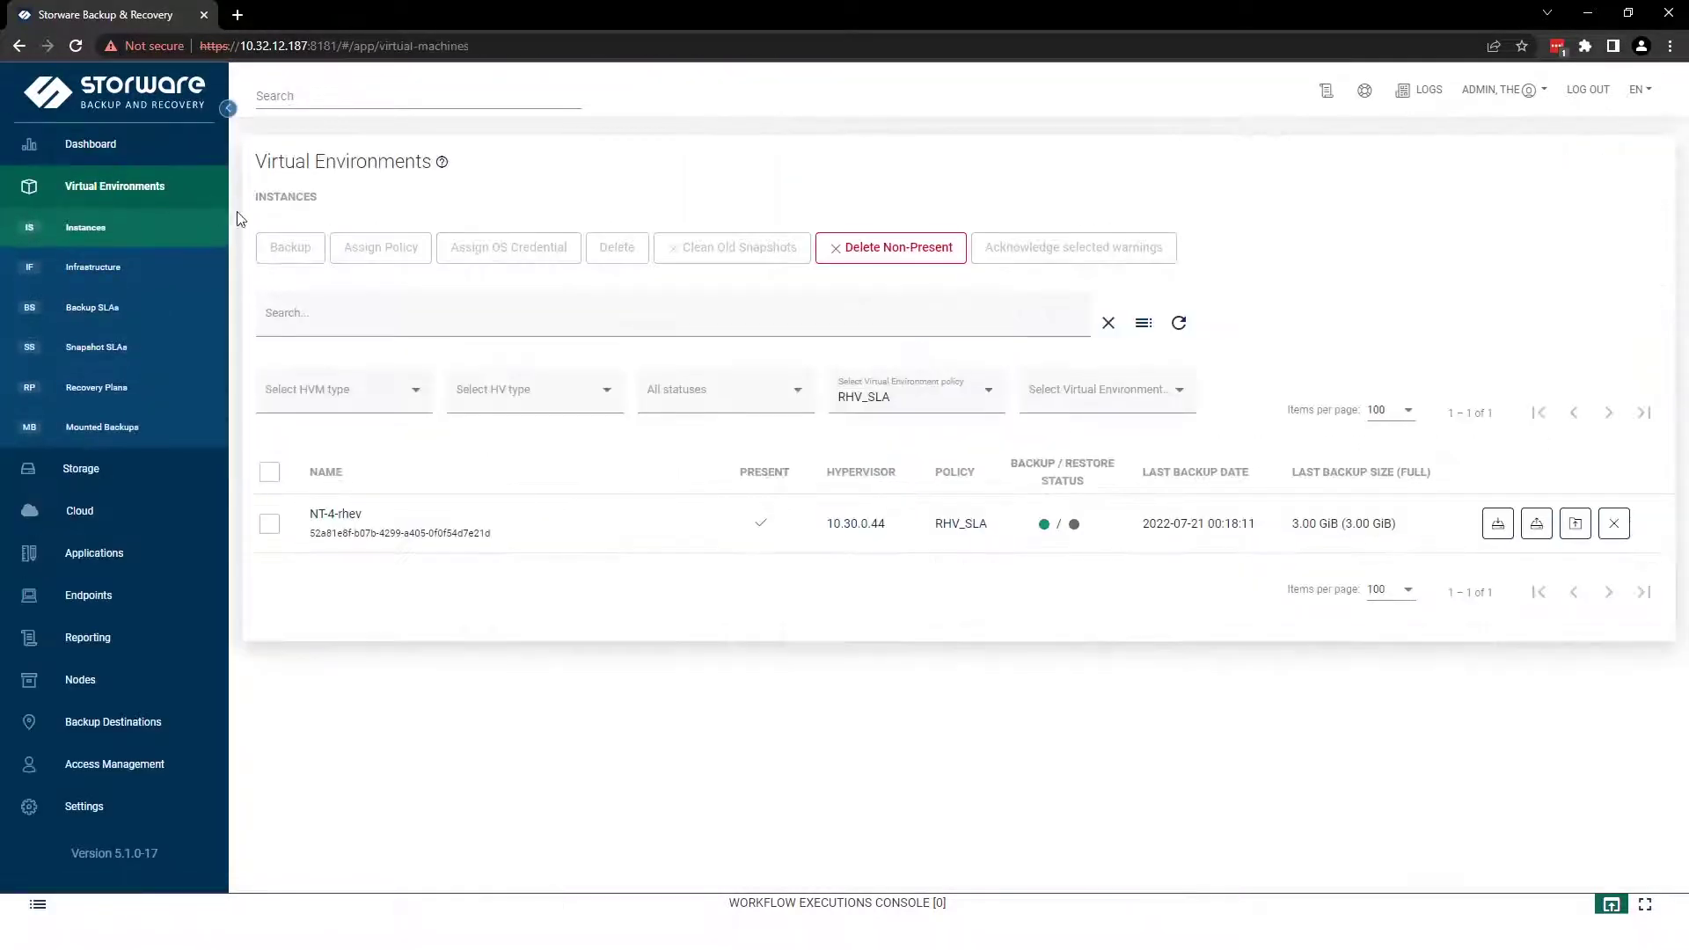
click(150, 273)
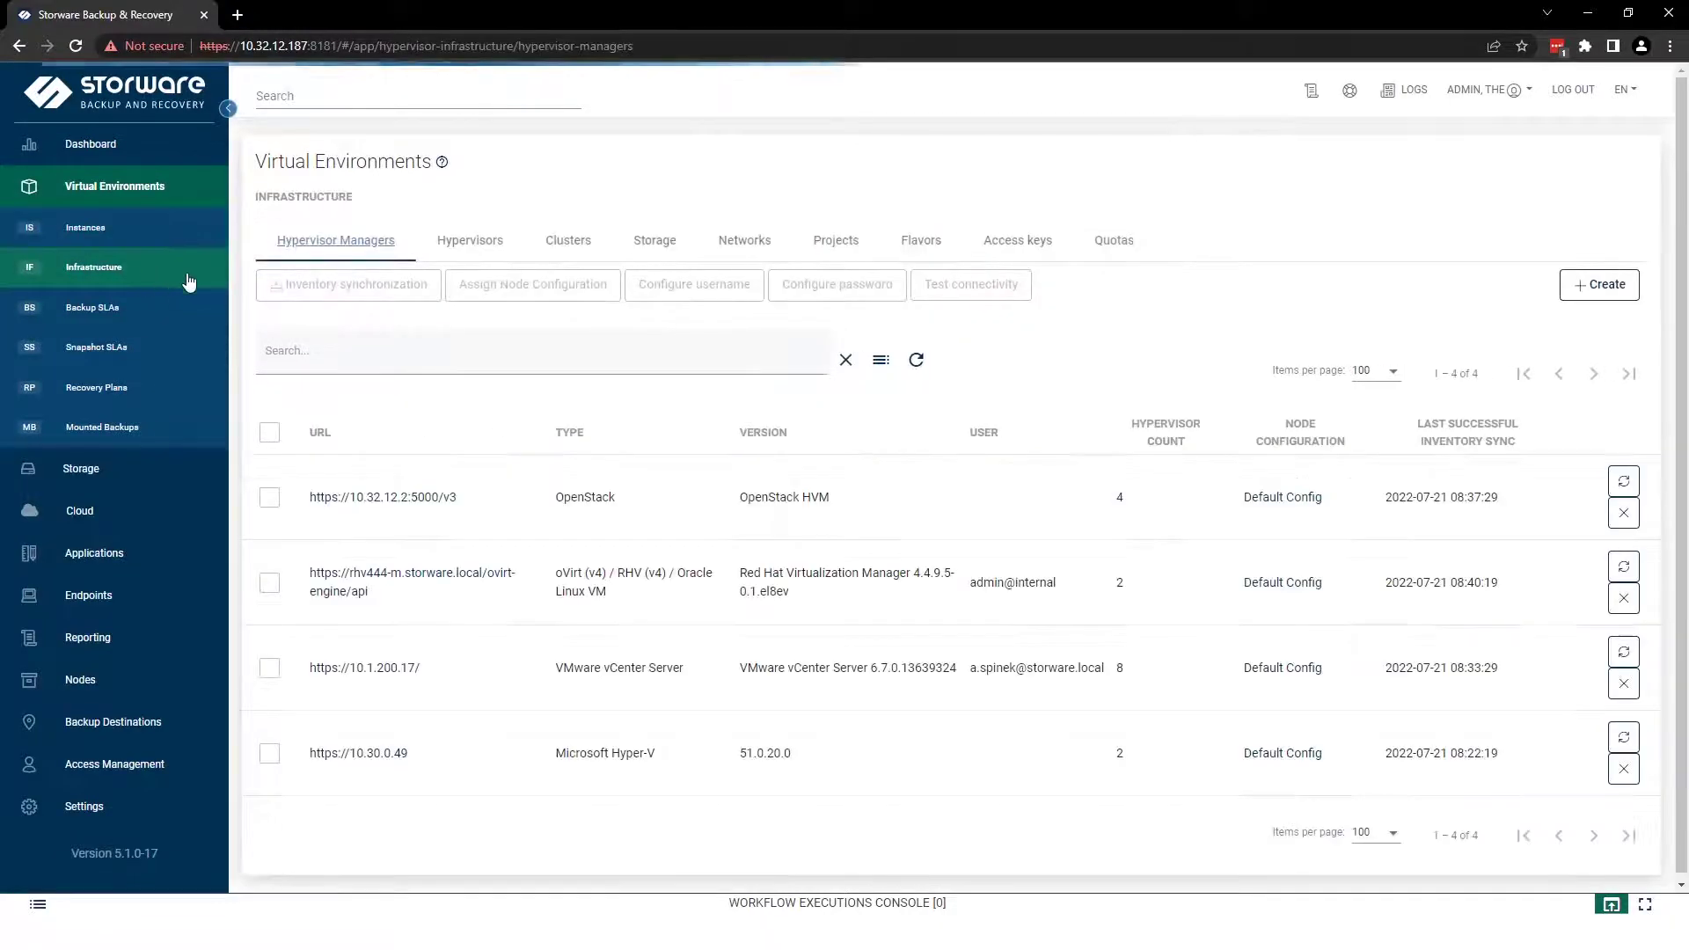
click(1618, 289)
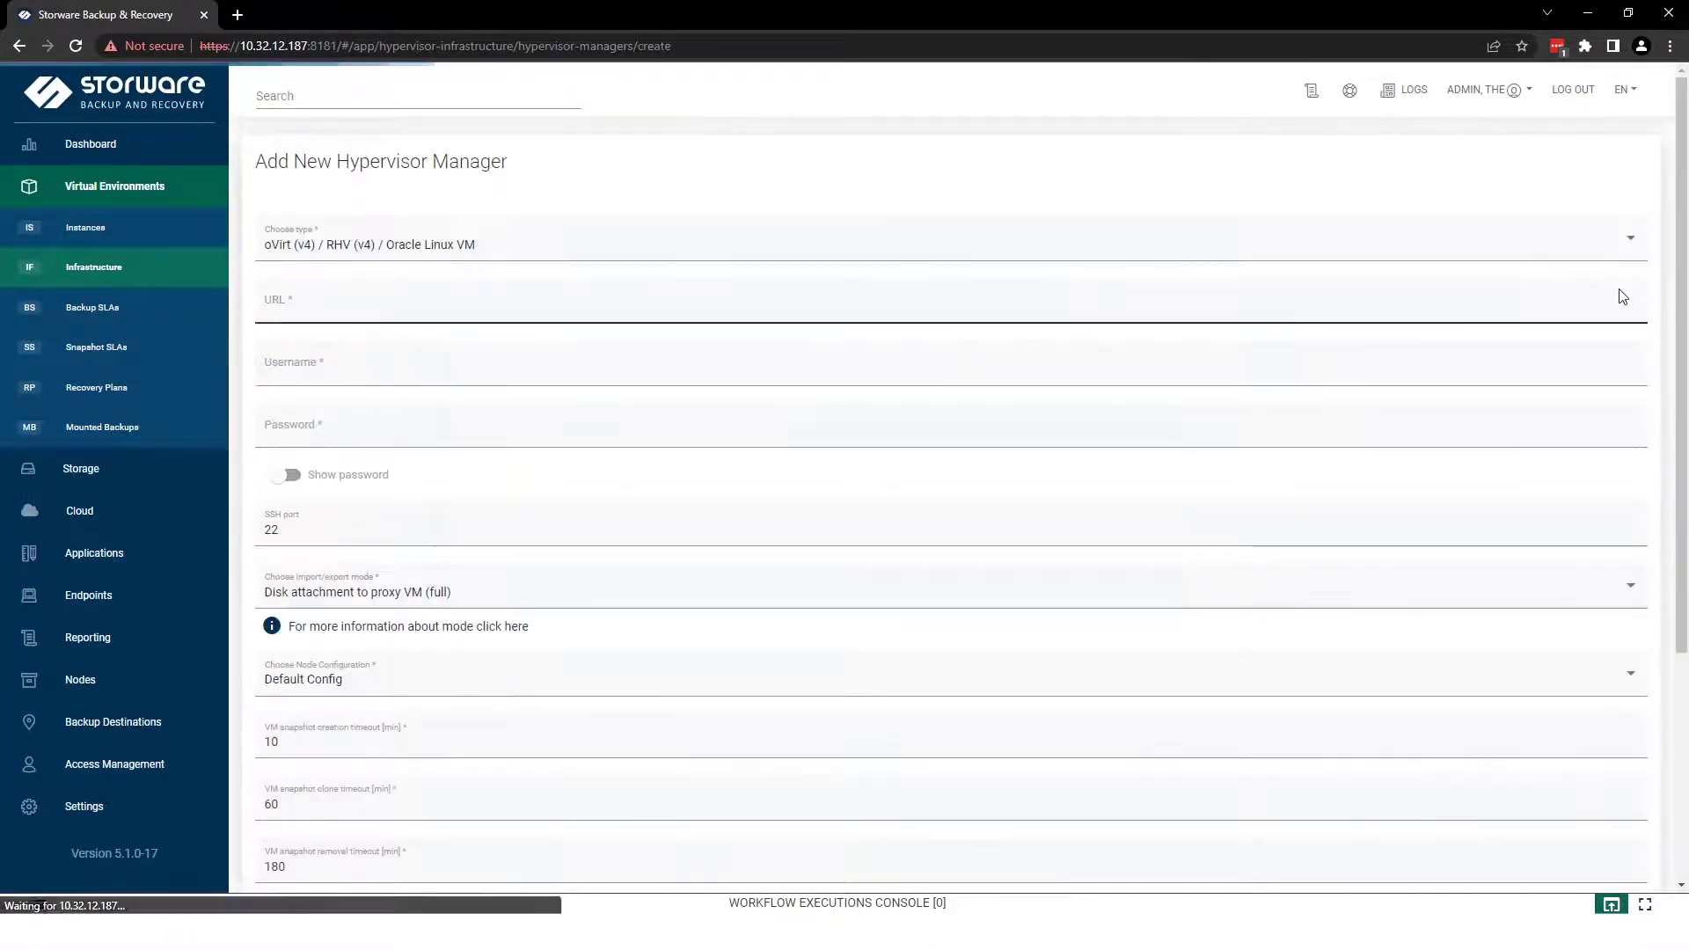
Set the manager type to oVirt (v4)/RHV (v4) and import/export mode to Disk image transfer, then return to Instances.
click(743, 244)
scroll(809, 247, up, 1)
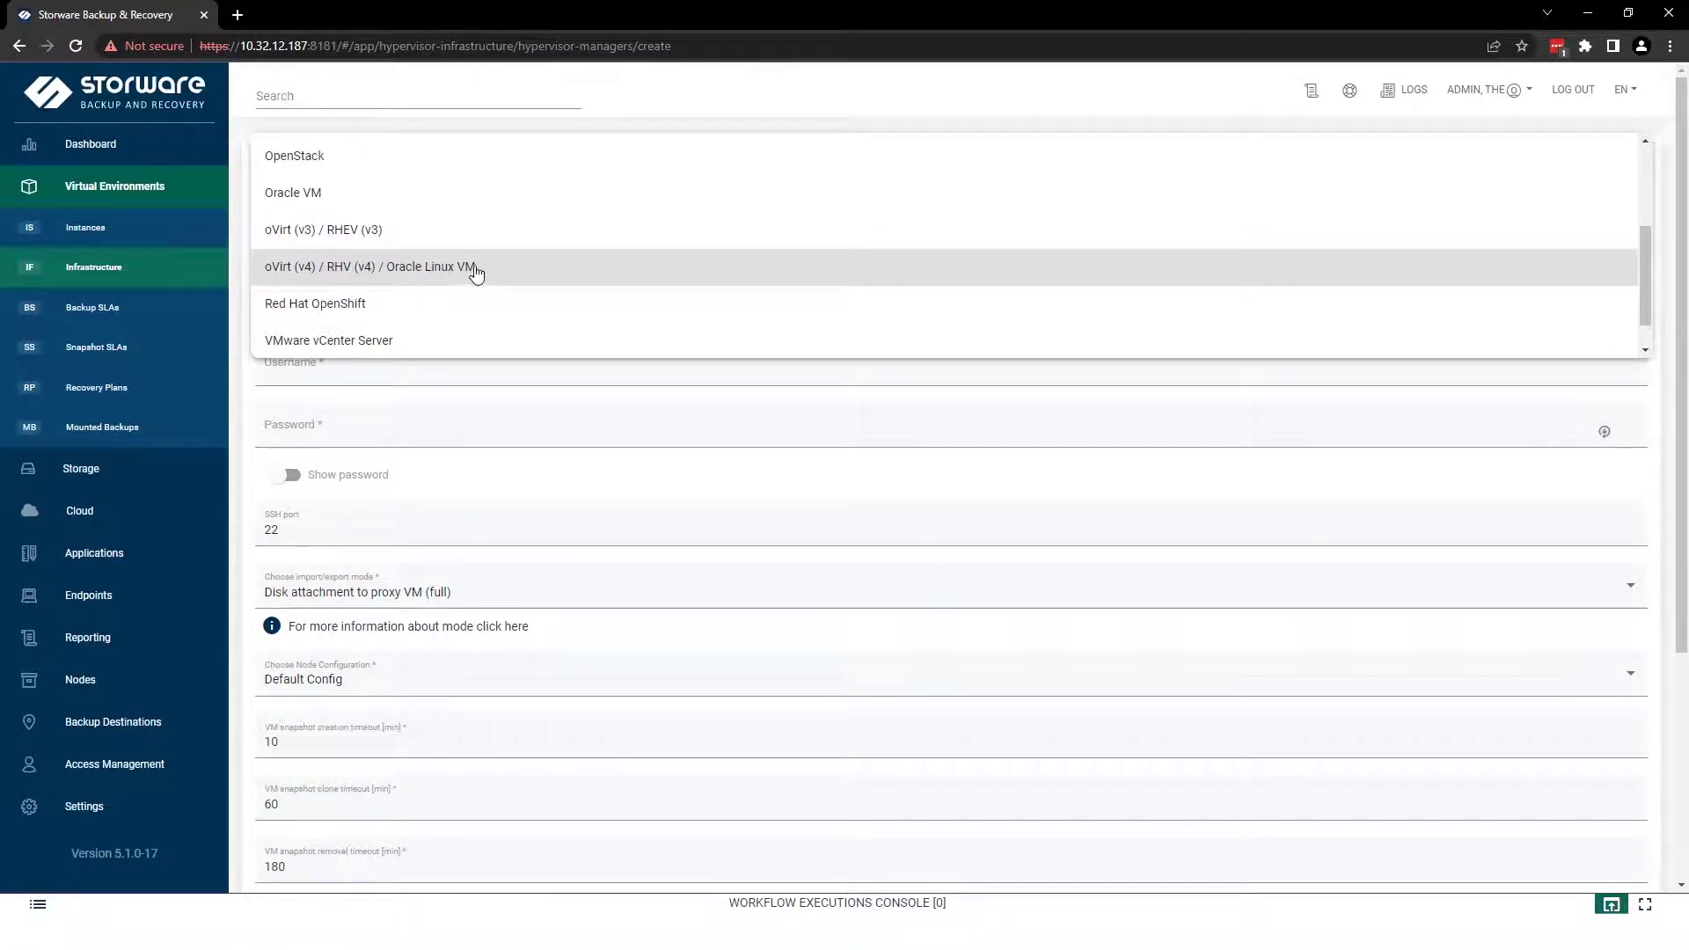
click(504, 272)
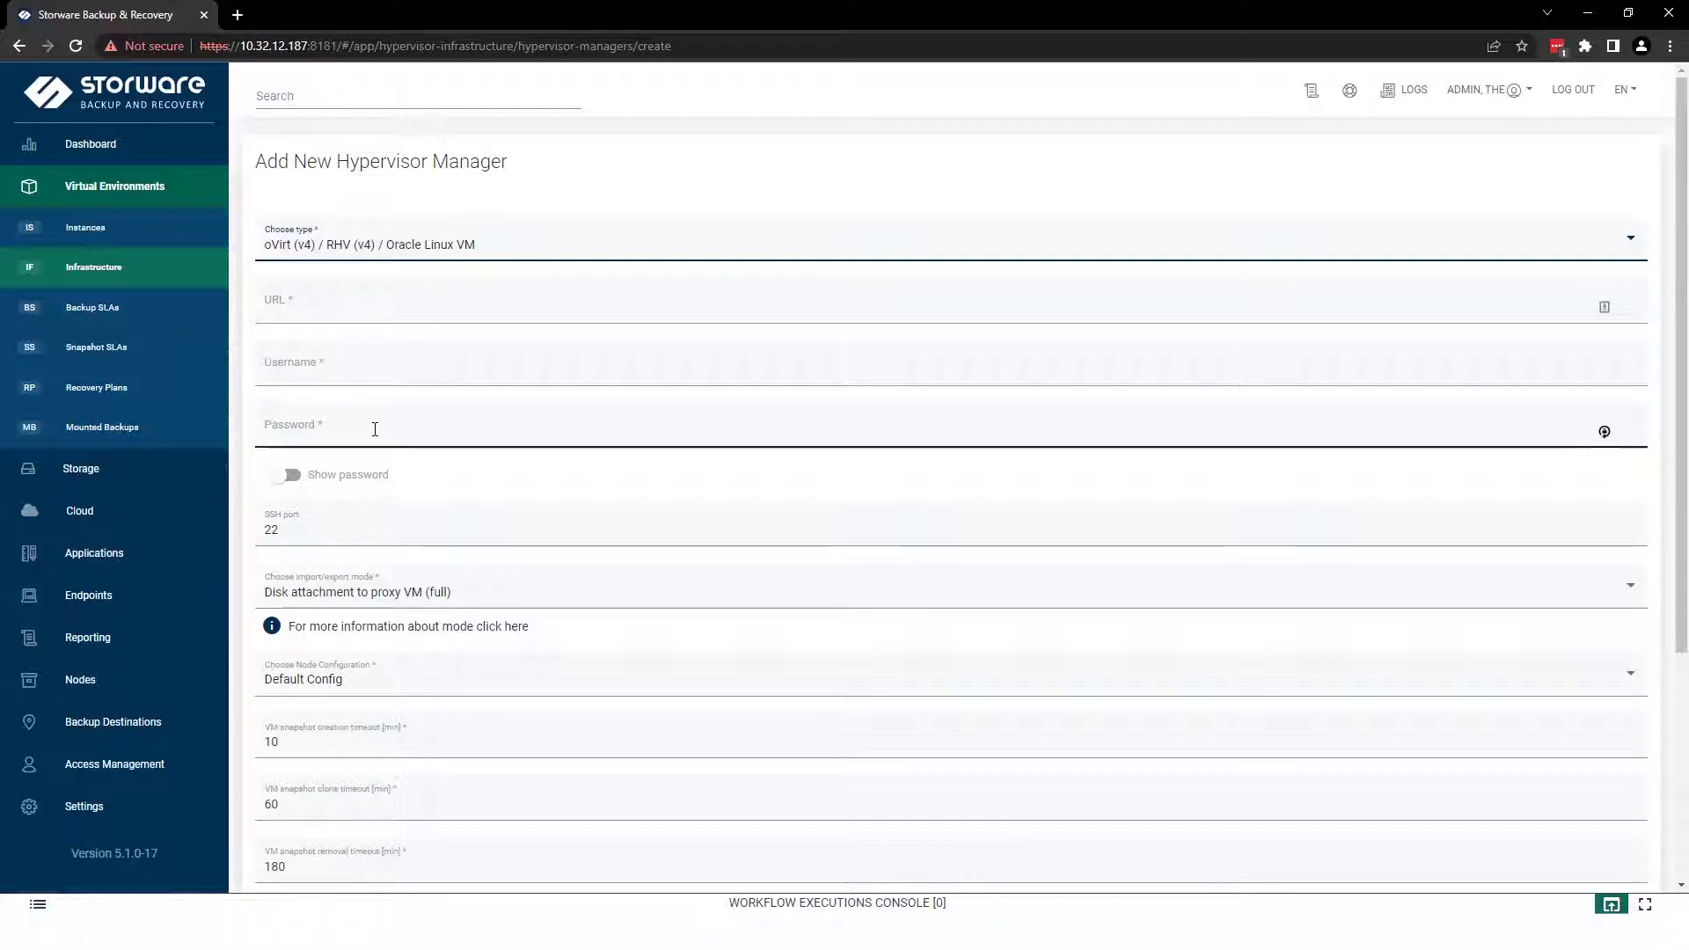
click(674, 598)
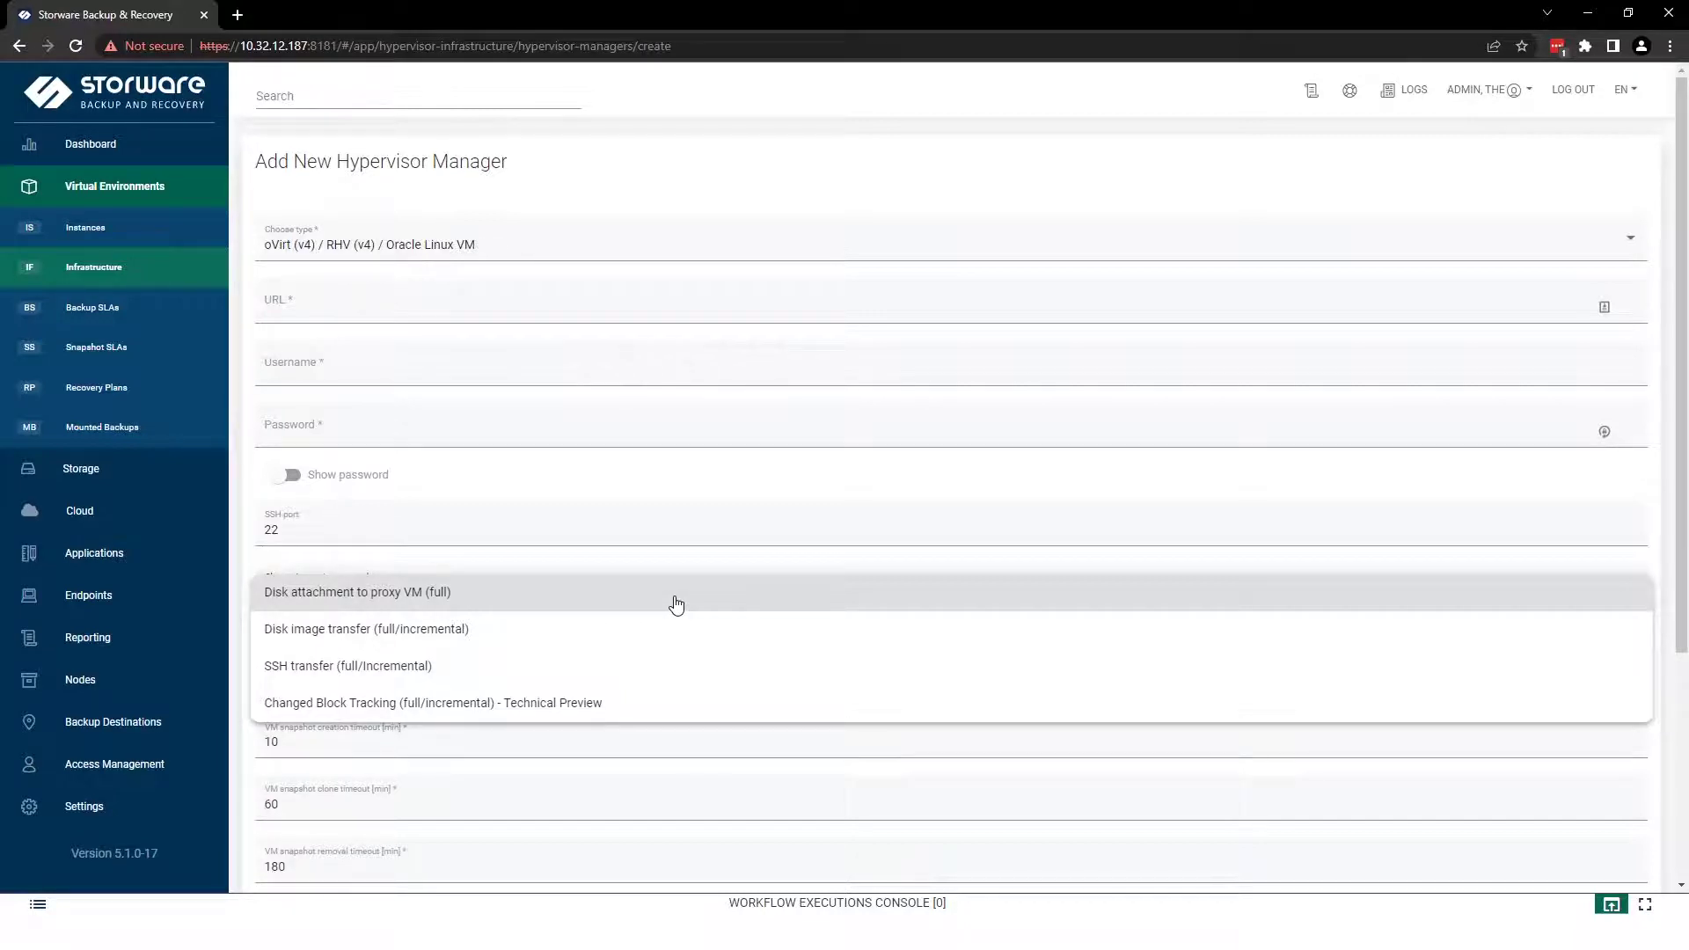
click(464, 629)
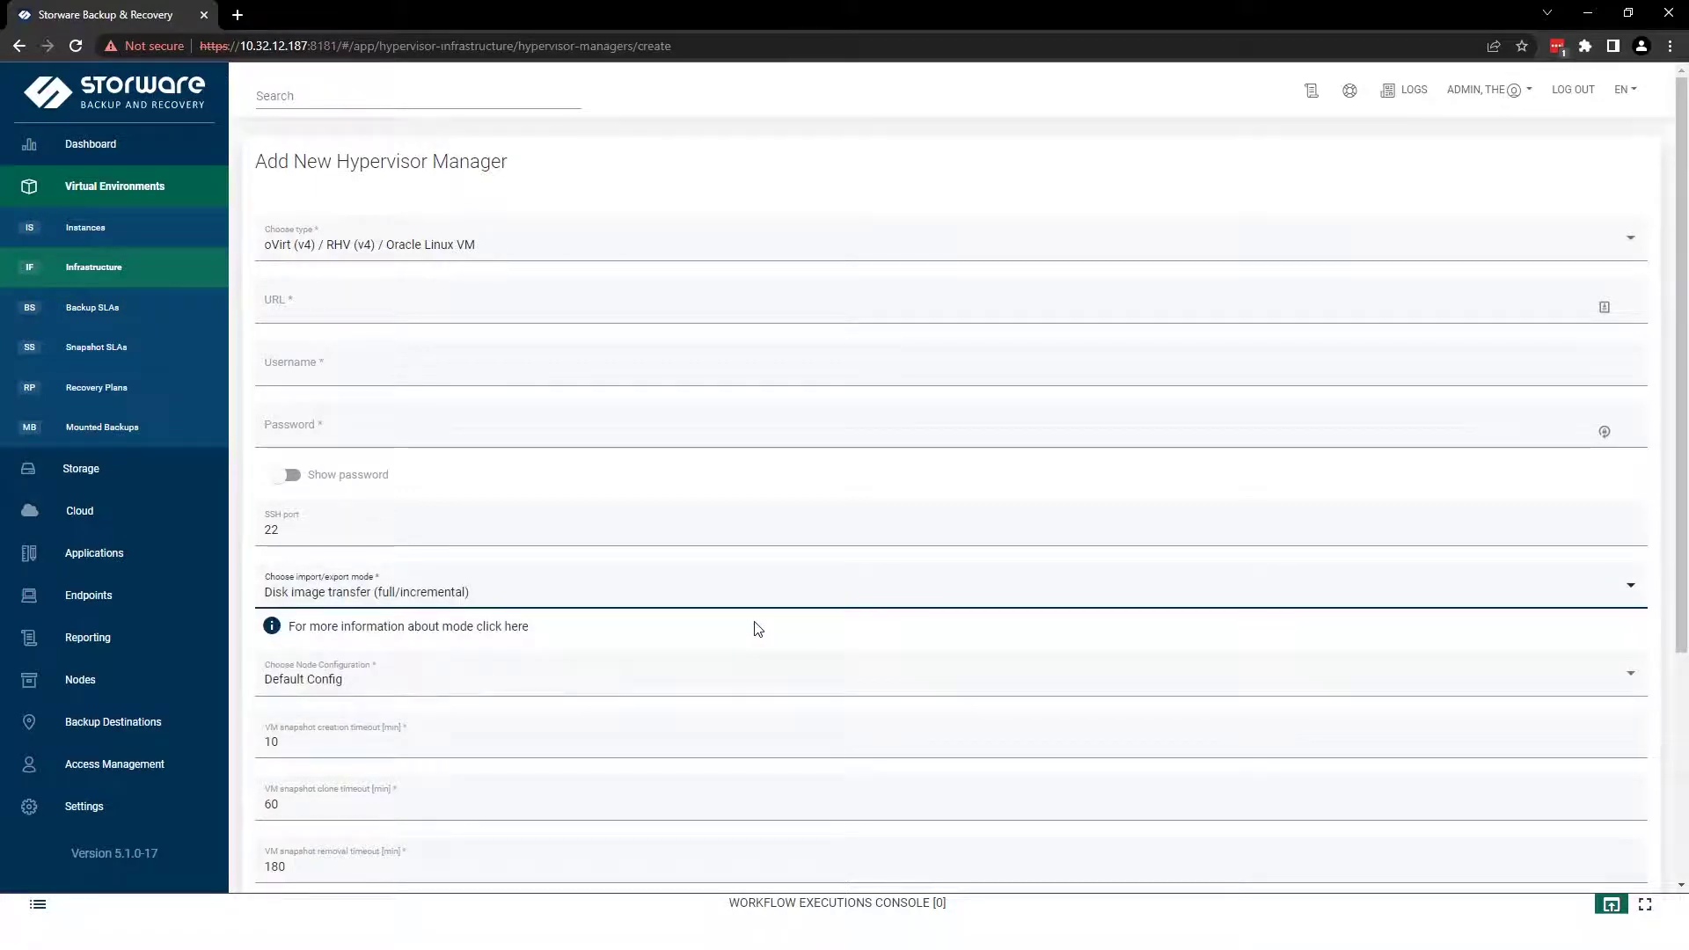
scroll(1463, 770, down, 4)
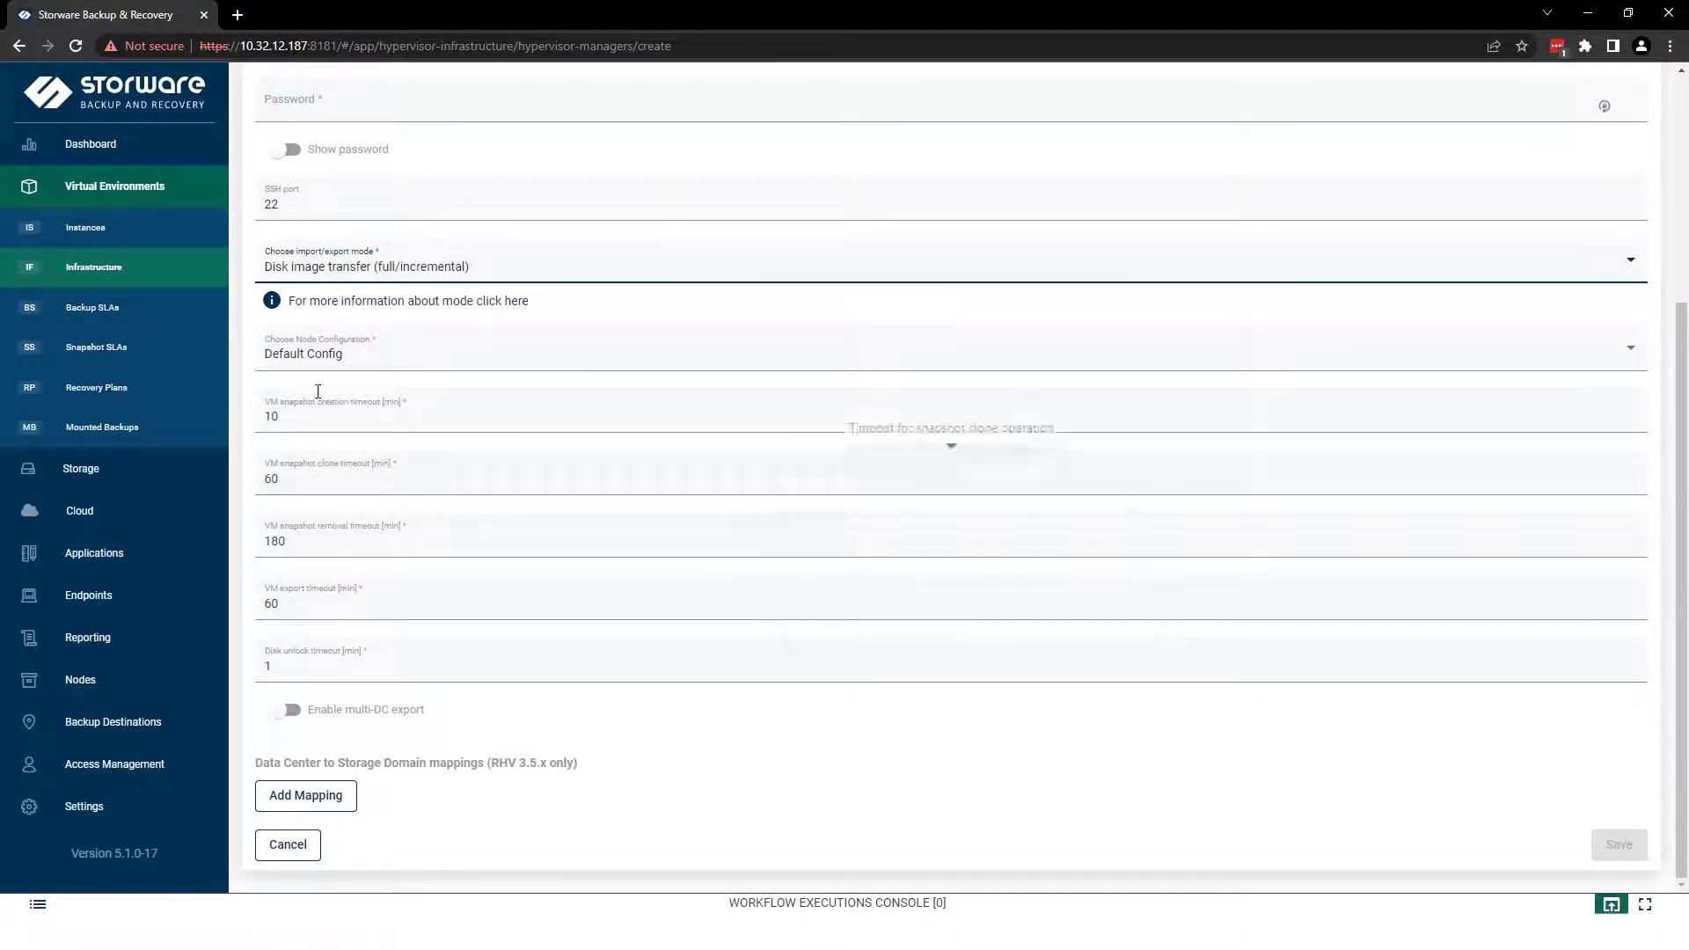
click(141, 228)
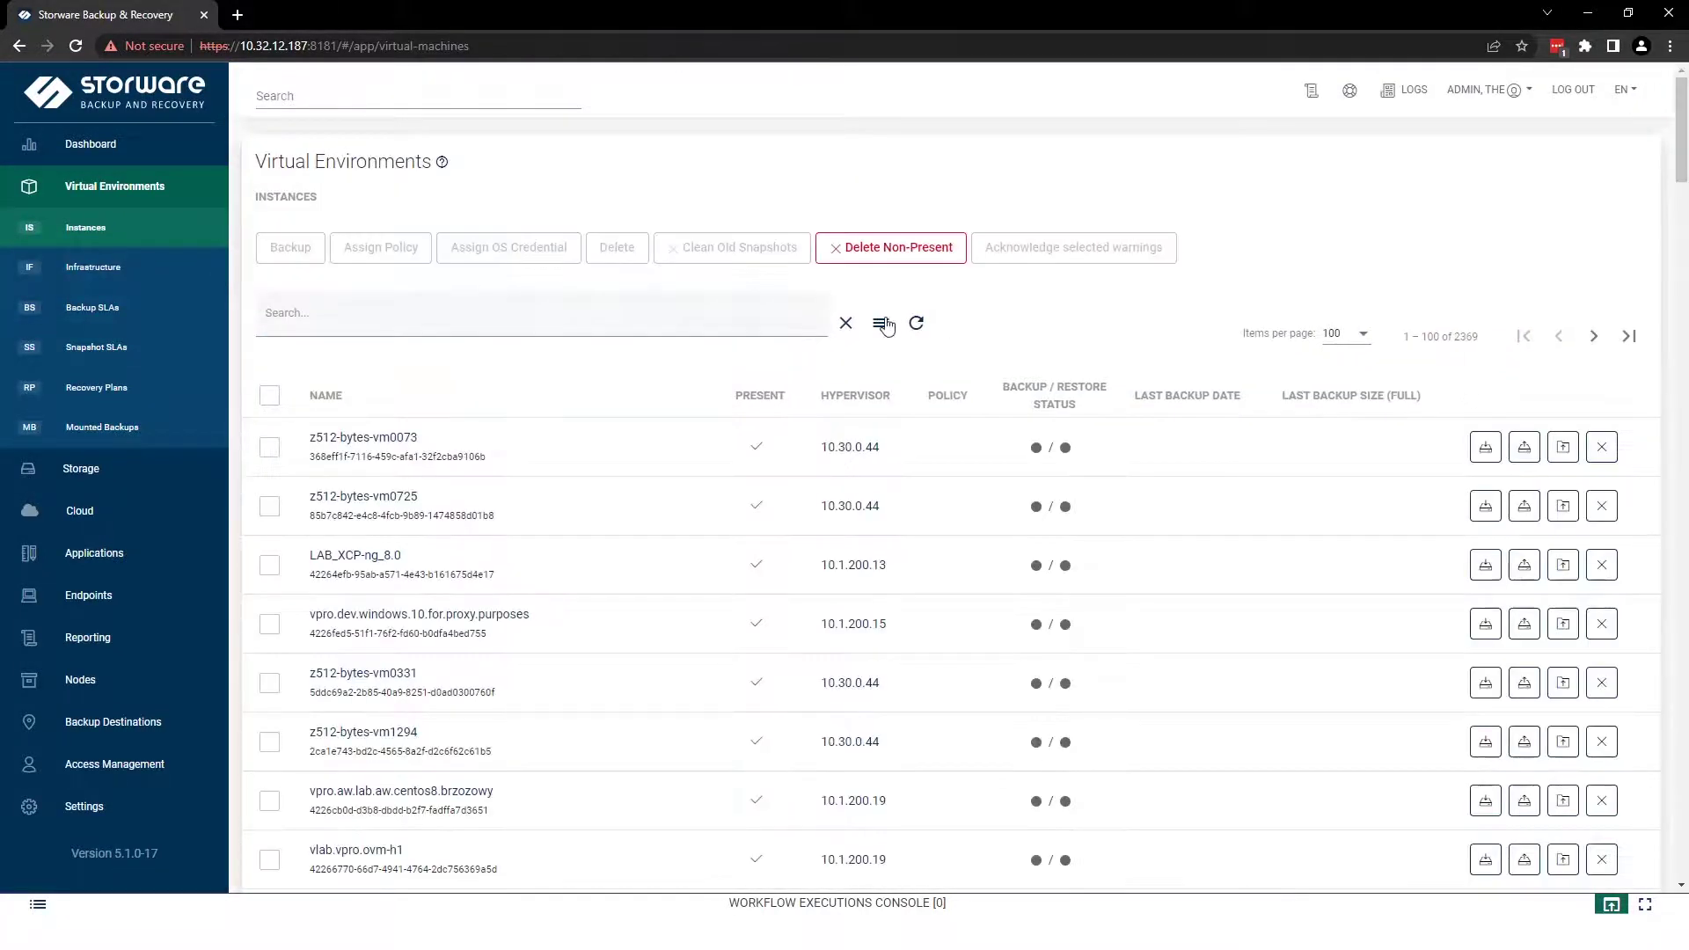
Filter instances by the RHV_SLA policy, select NT-4-rhev and start its restore.
click(884, 325)
click(976, 389)
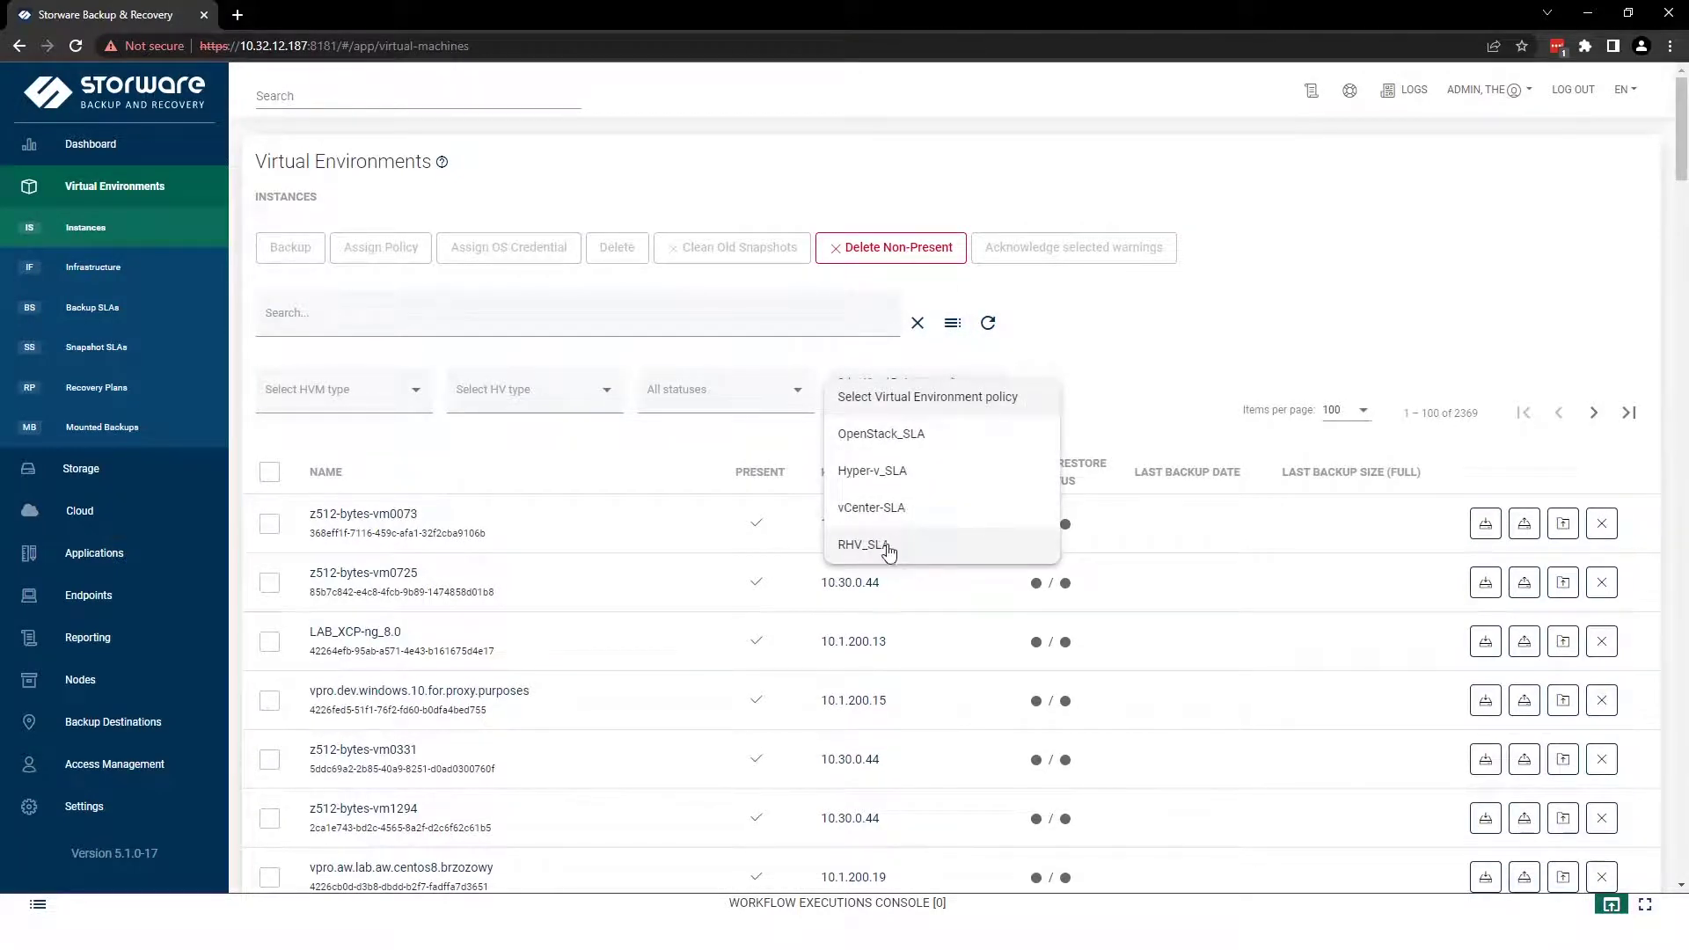
click(916, 550)
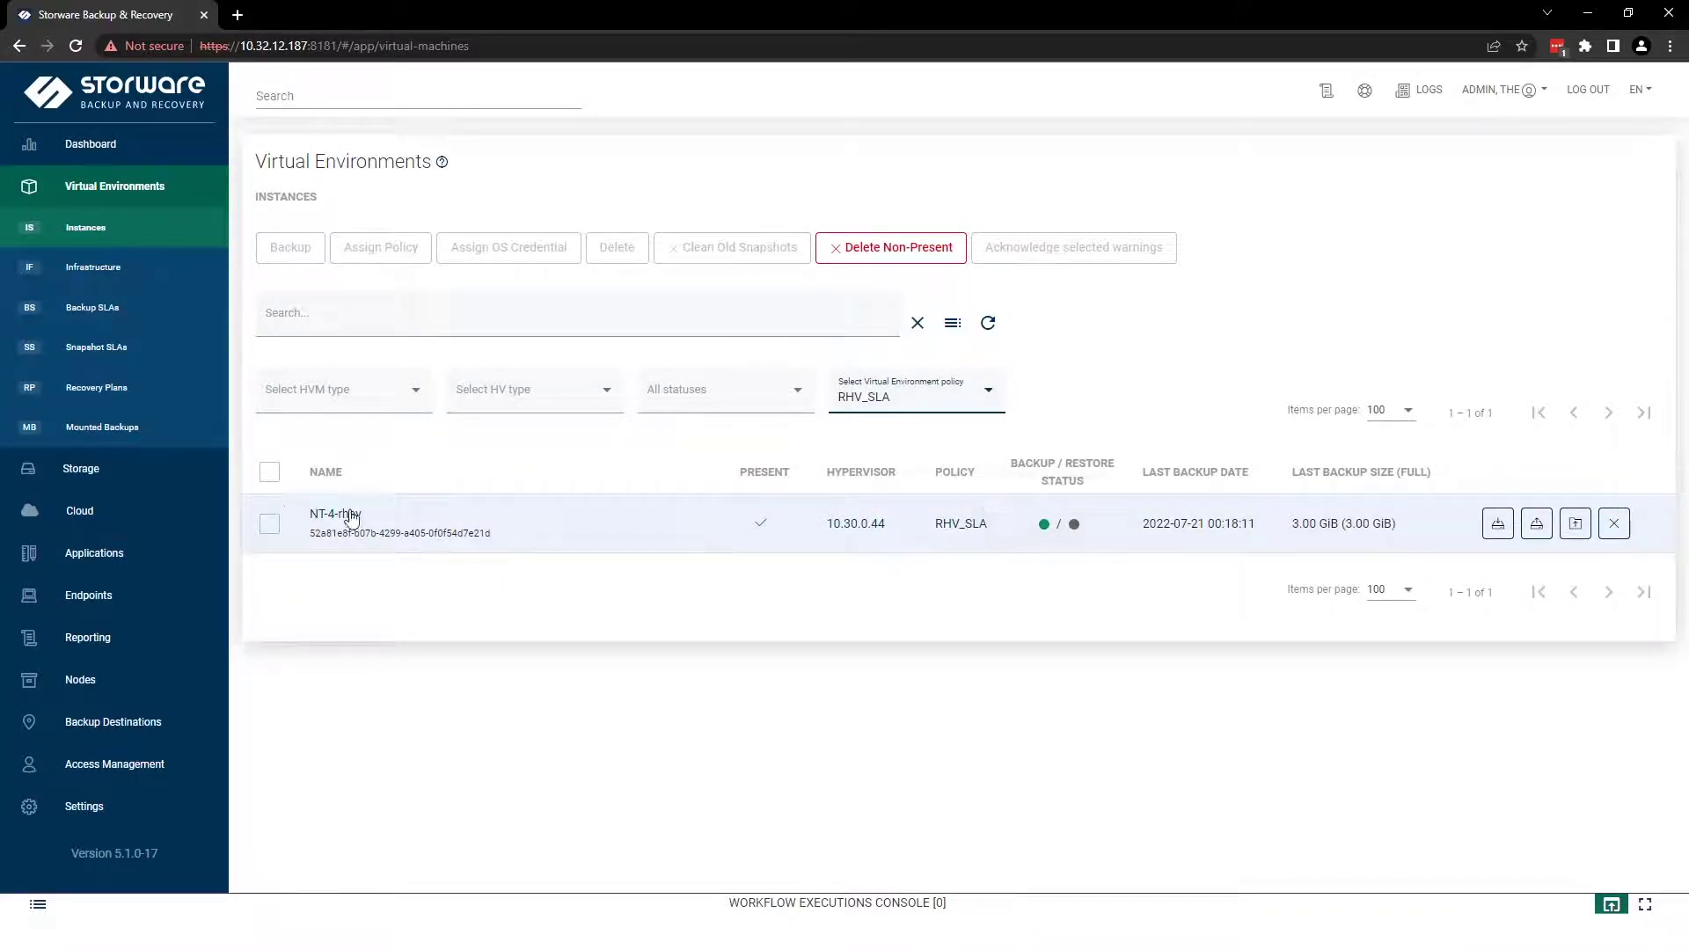
click(269, 525)
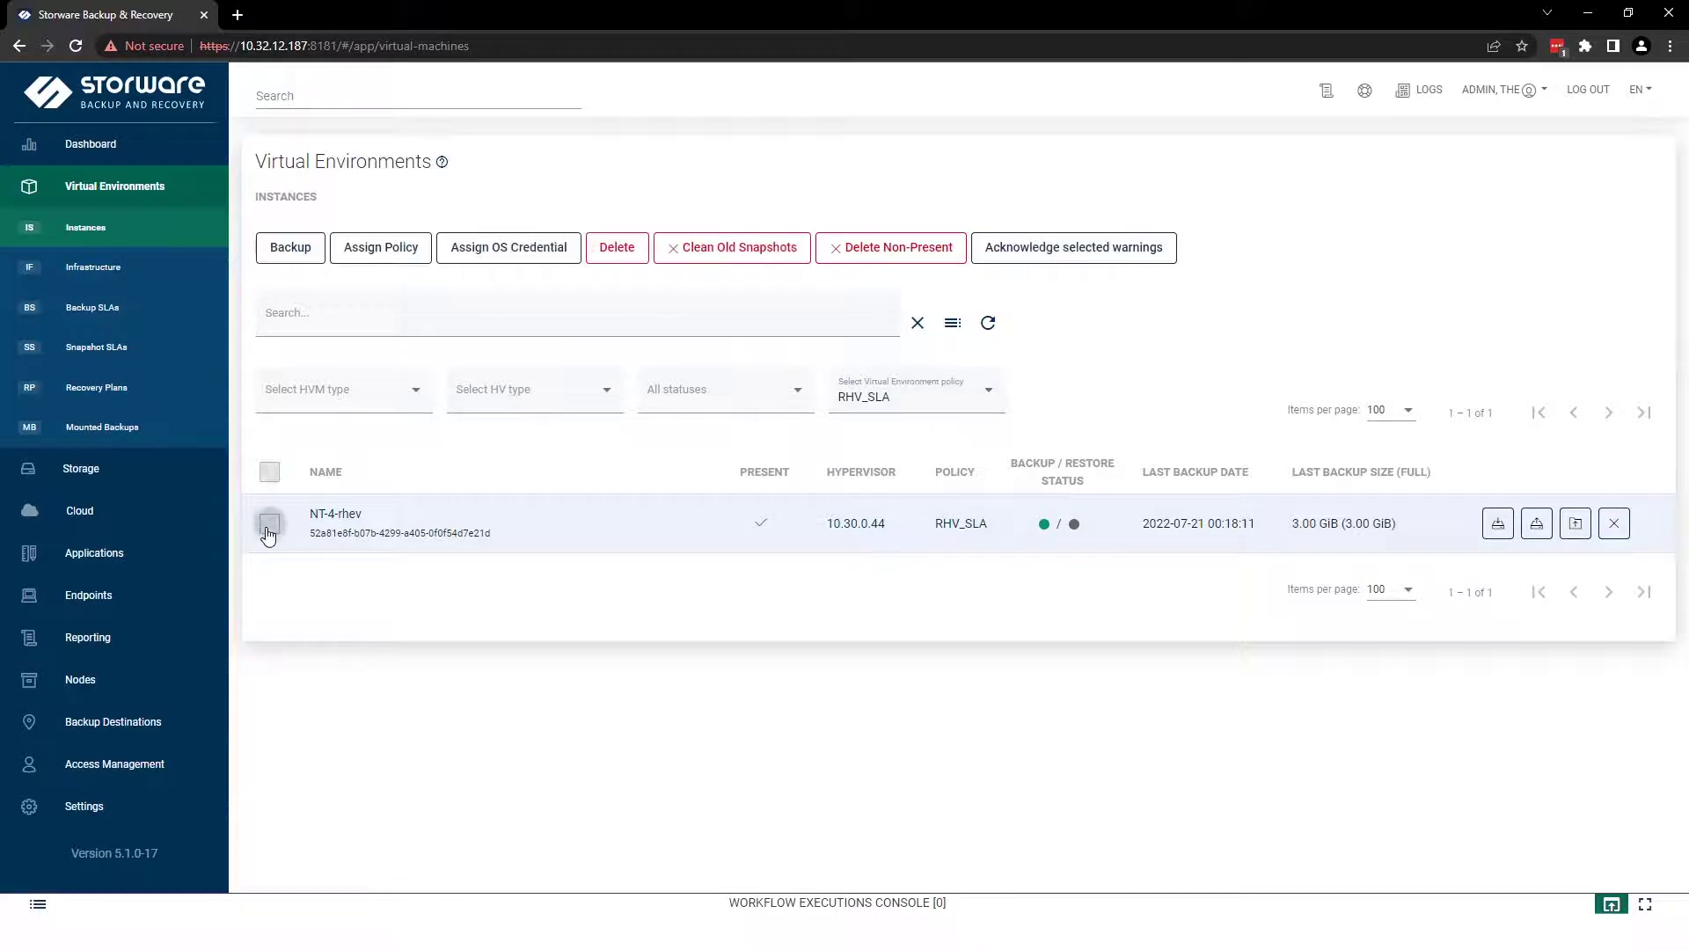
click(1537, 525)
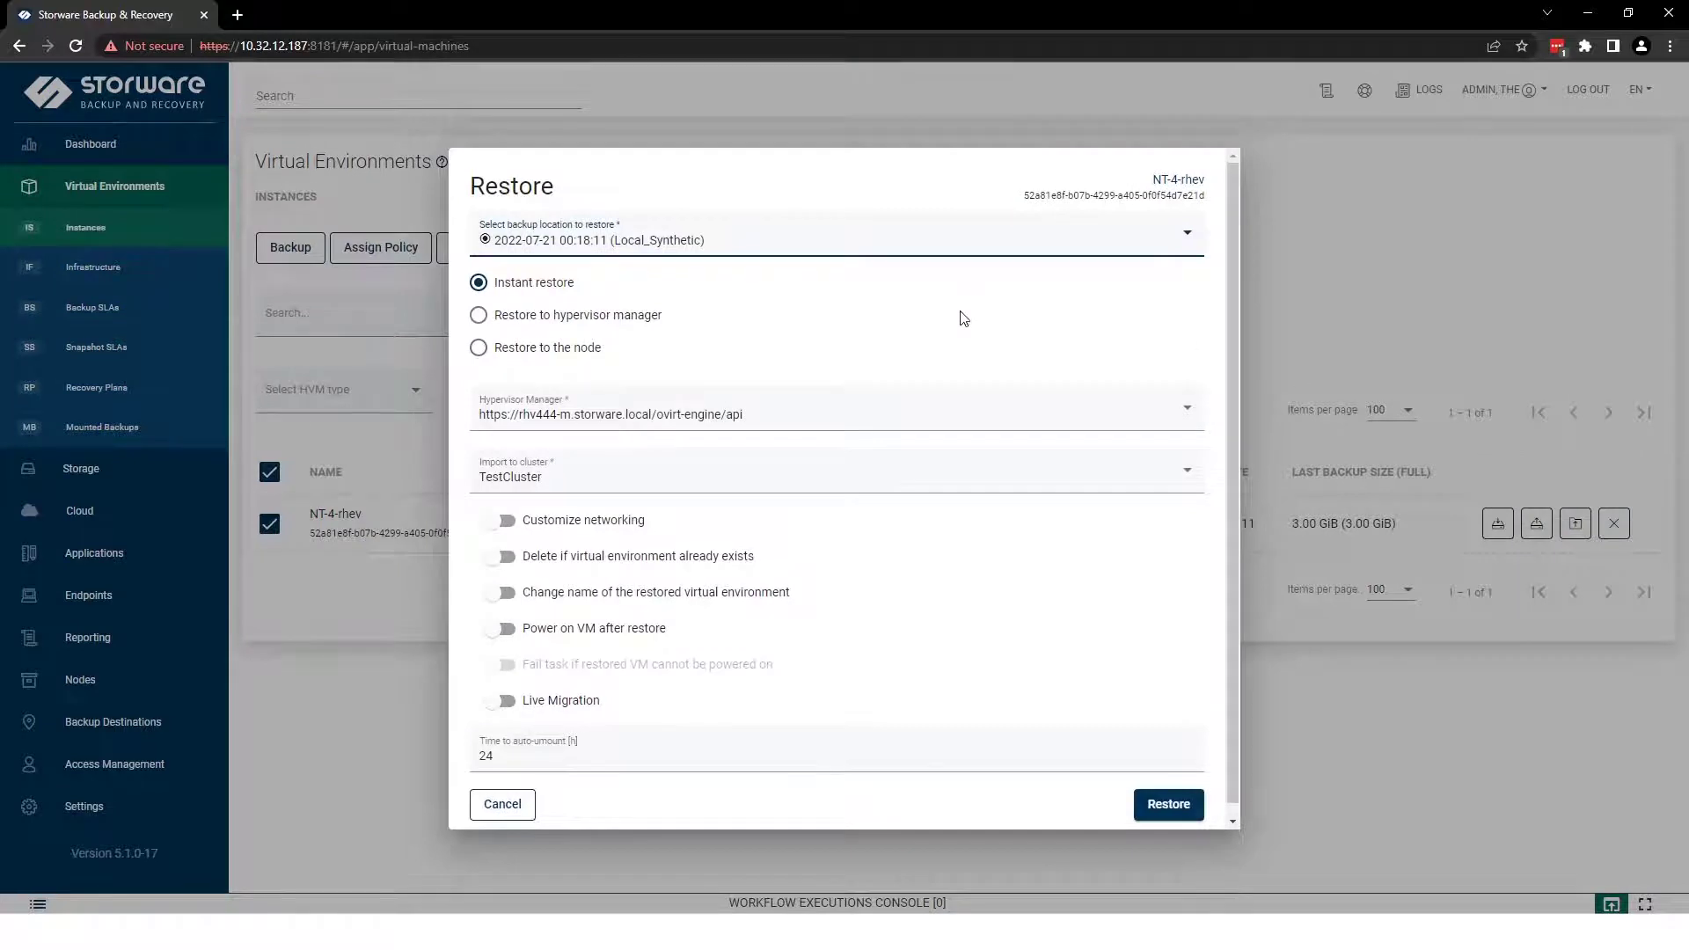
Restore NT-4-rhev to the hypervisor manager's Default cluster with Customize disk layout switched on.
click(633, 322)
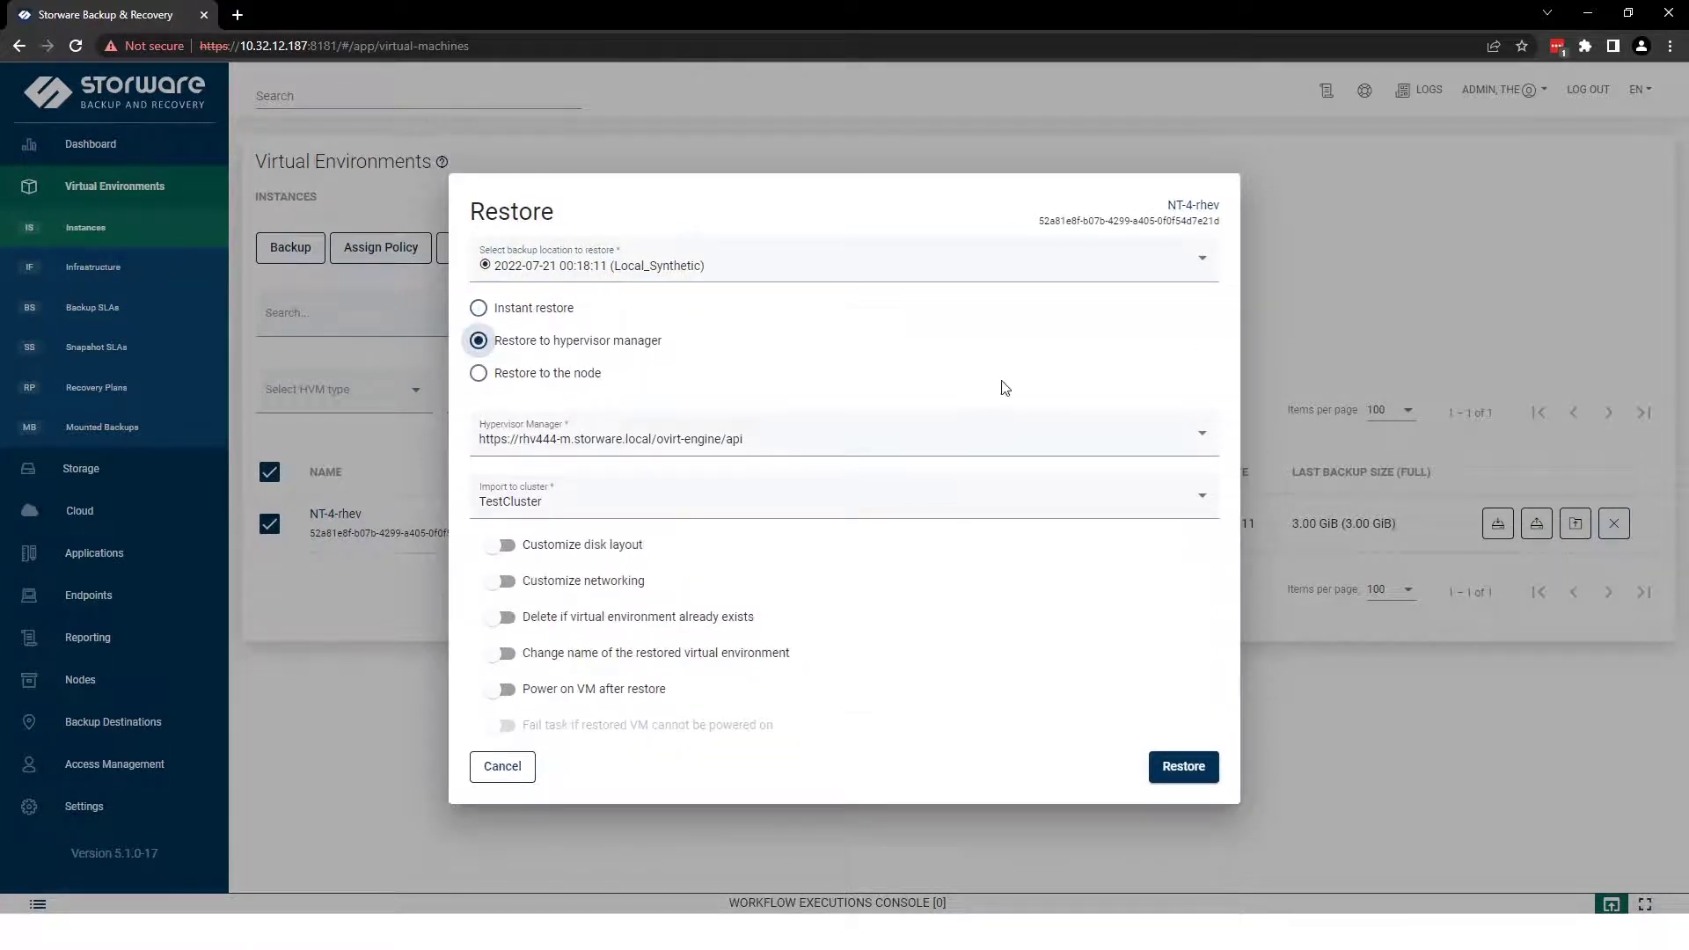
click(655, 508)
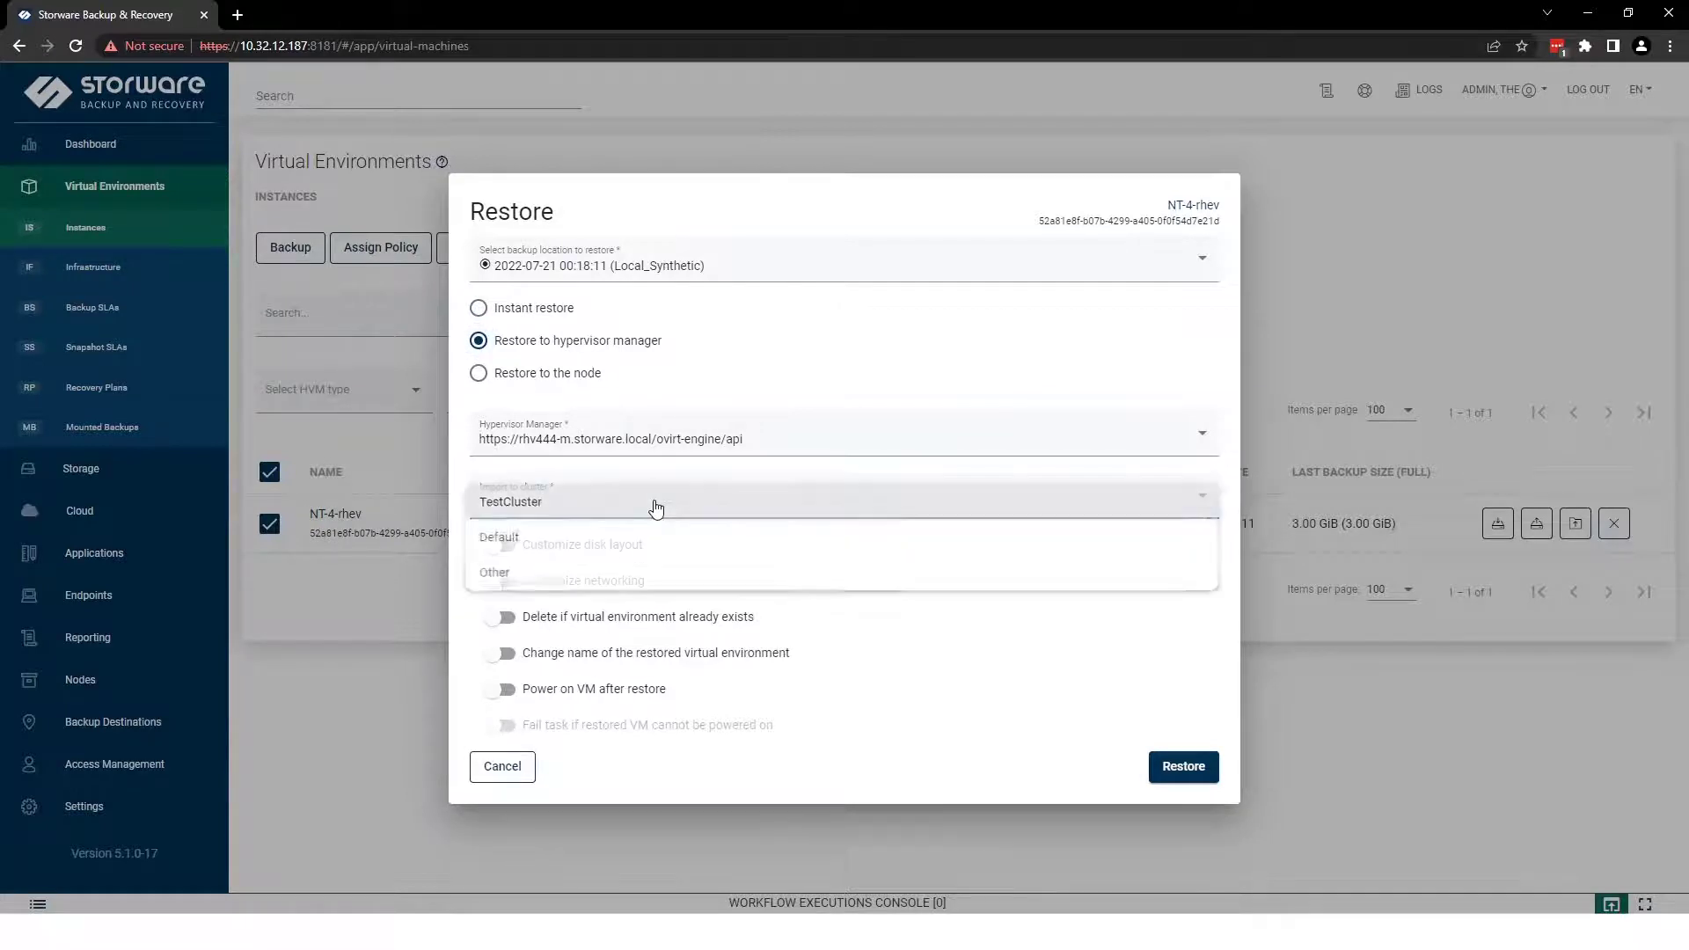
click(563, 535)
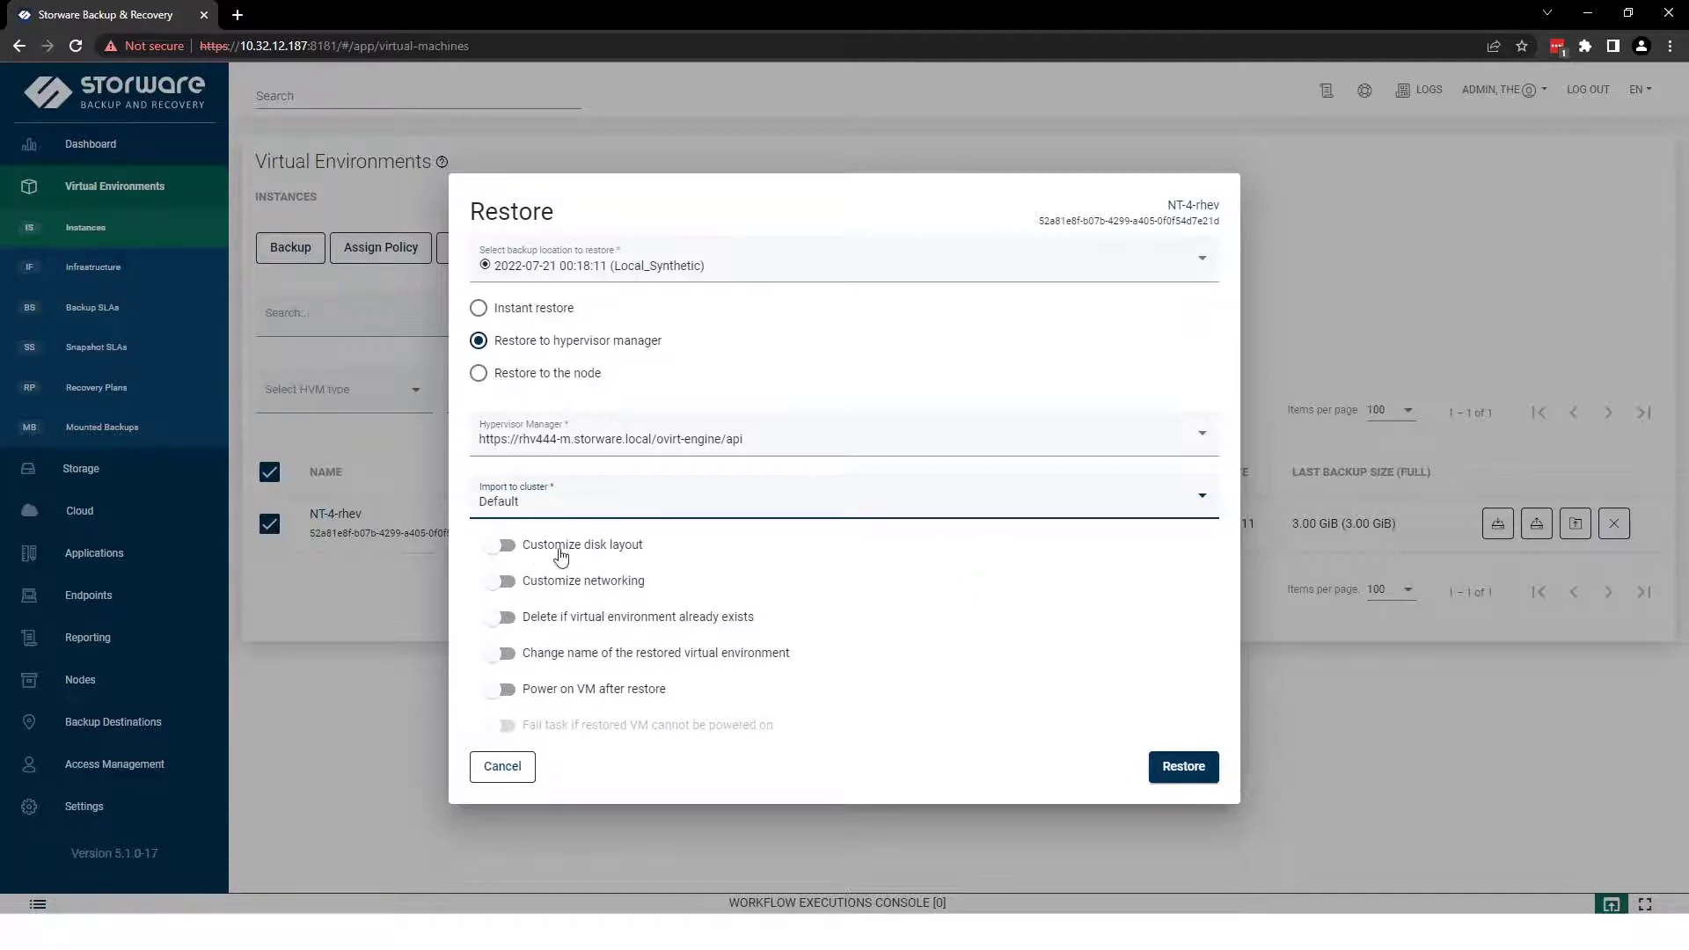
click(629, 555)
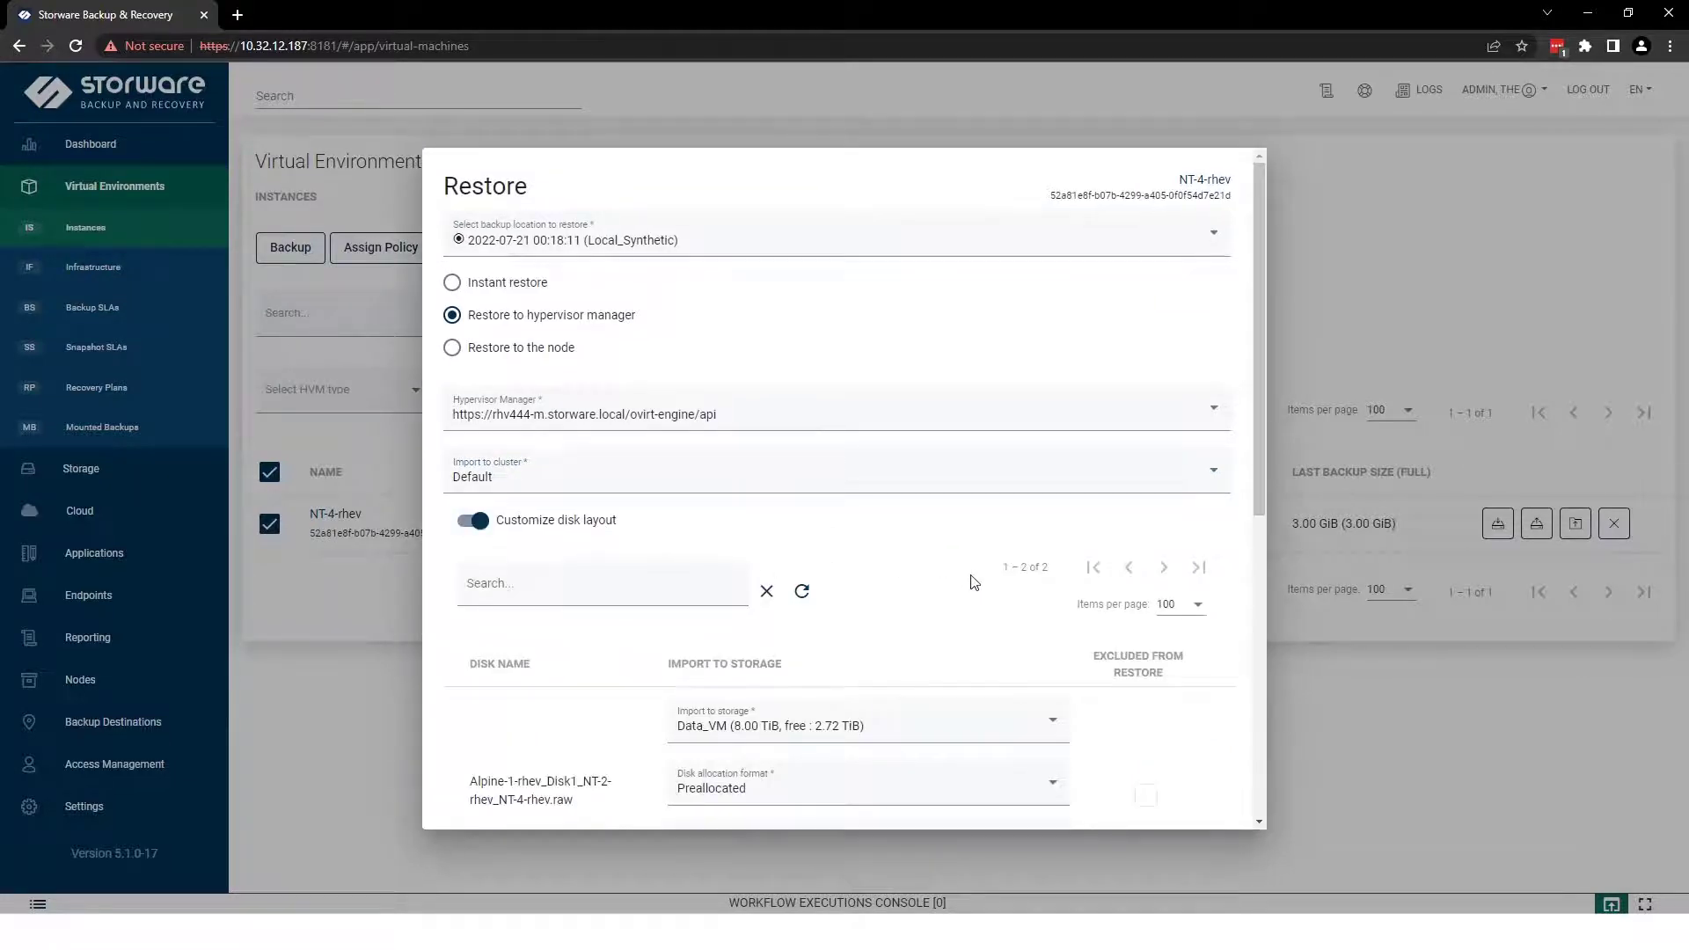
scroll(973, 582, down, 2)
click(945, 548)
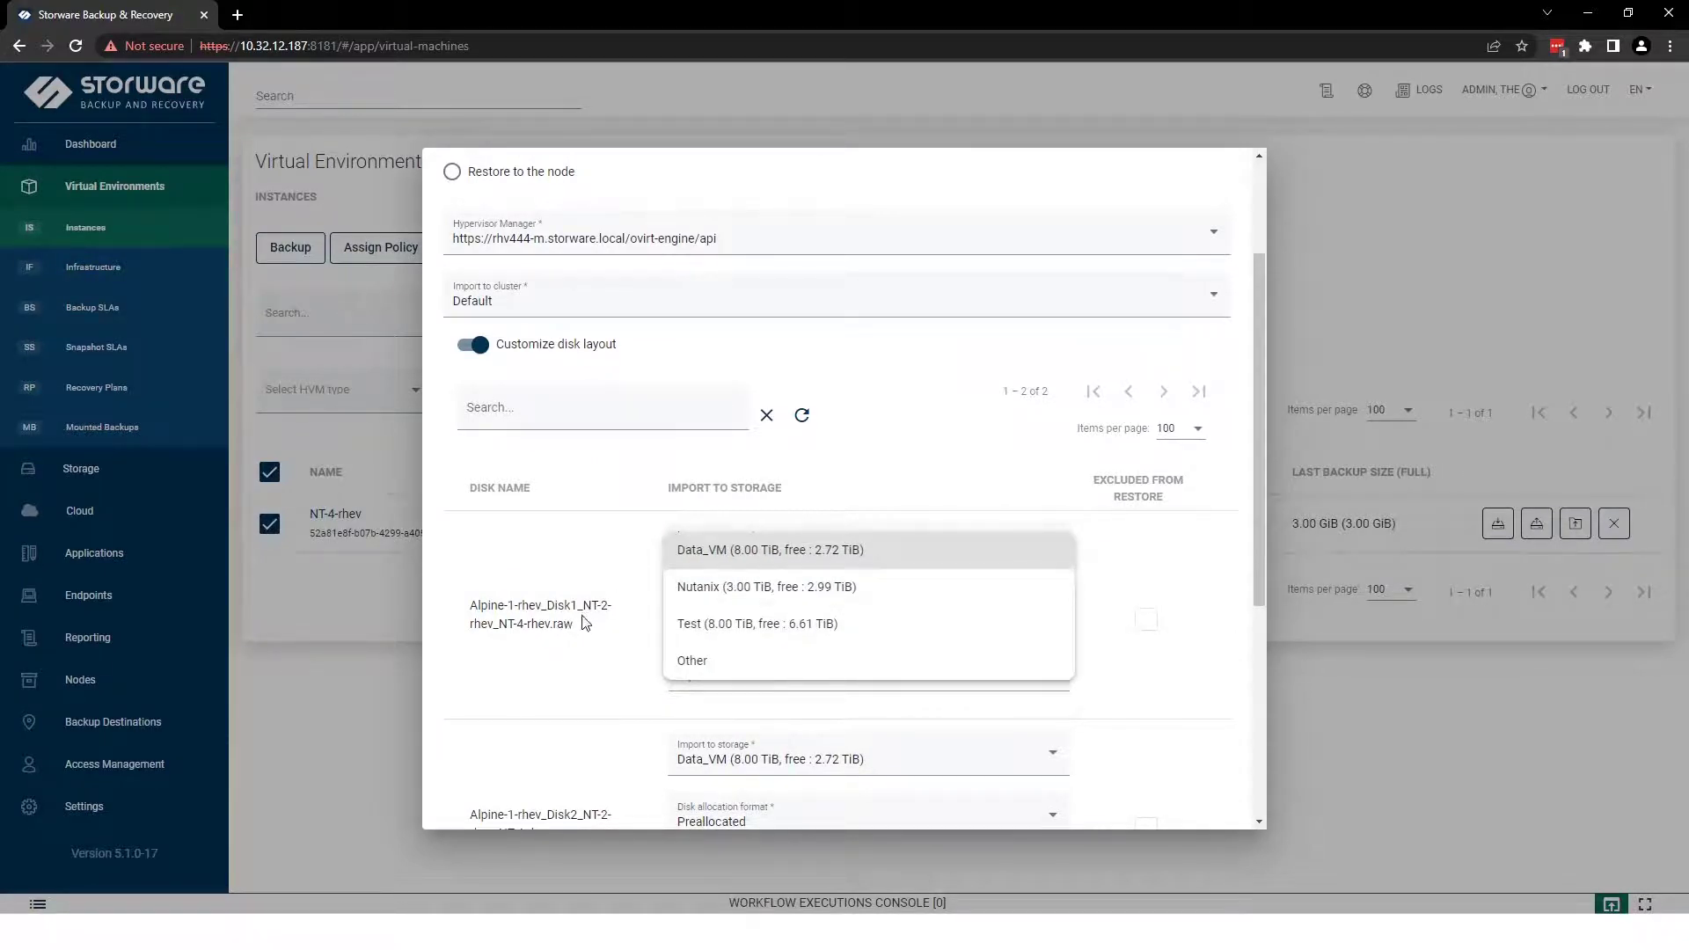
click(1209, 587)
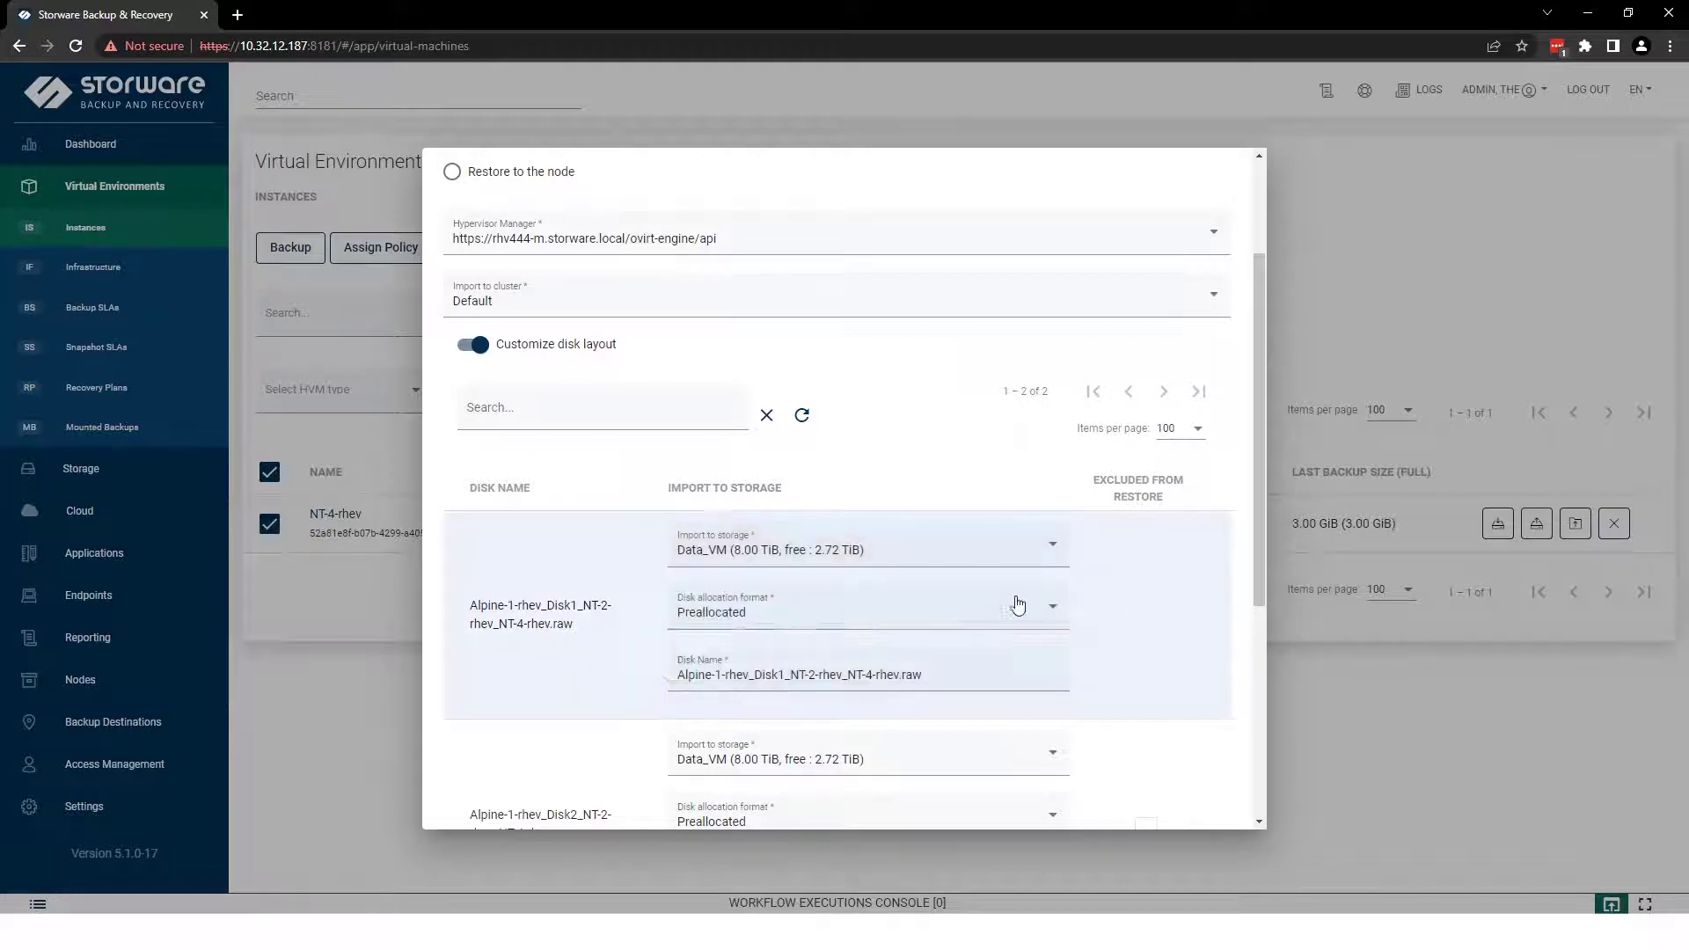
click(888, 606)
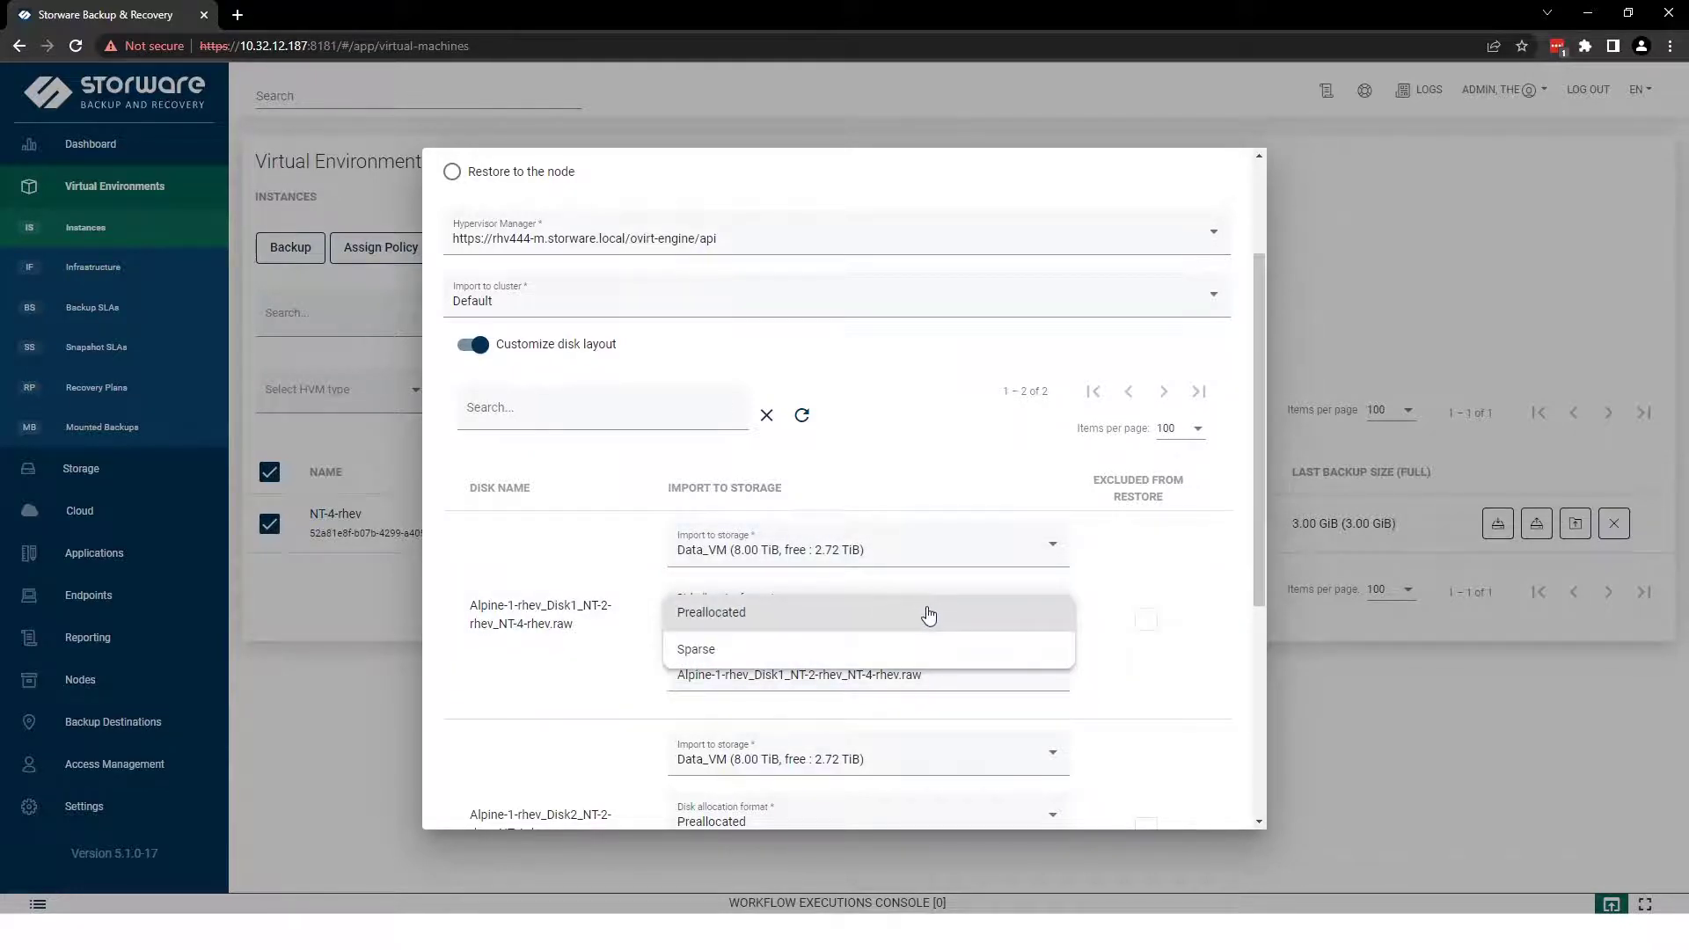
click(1186, 573)
click(918, 671)
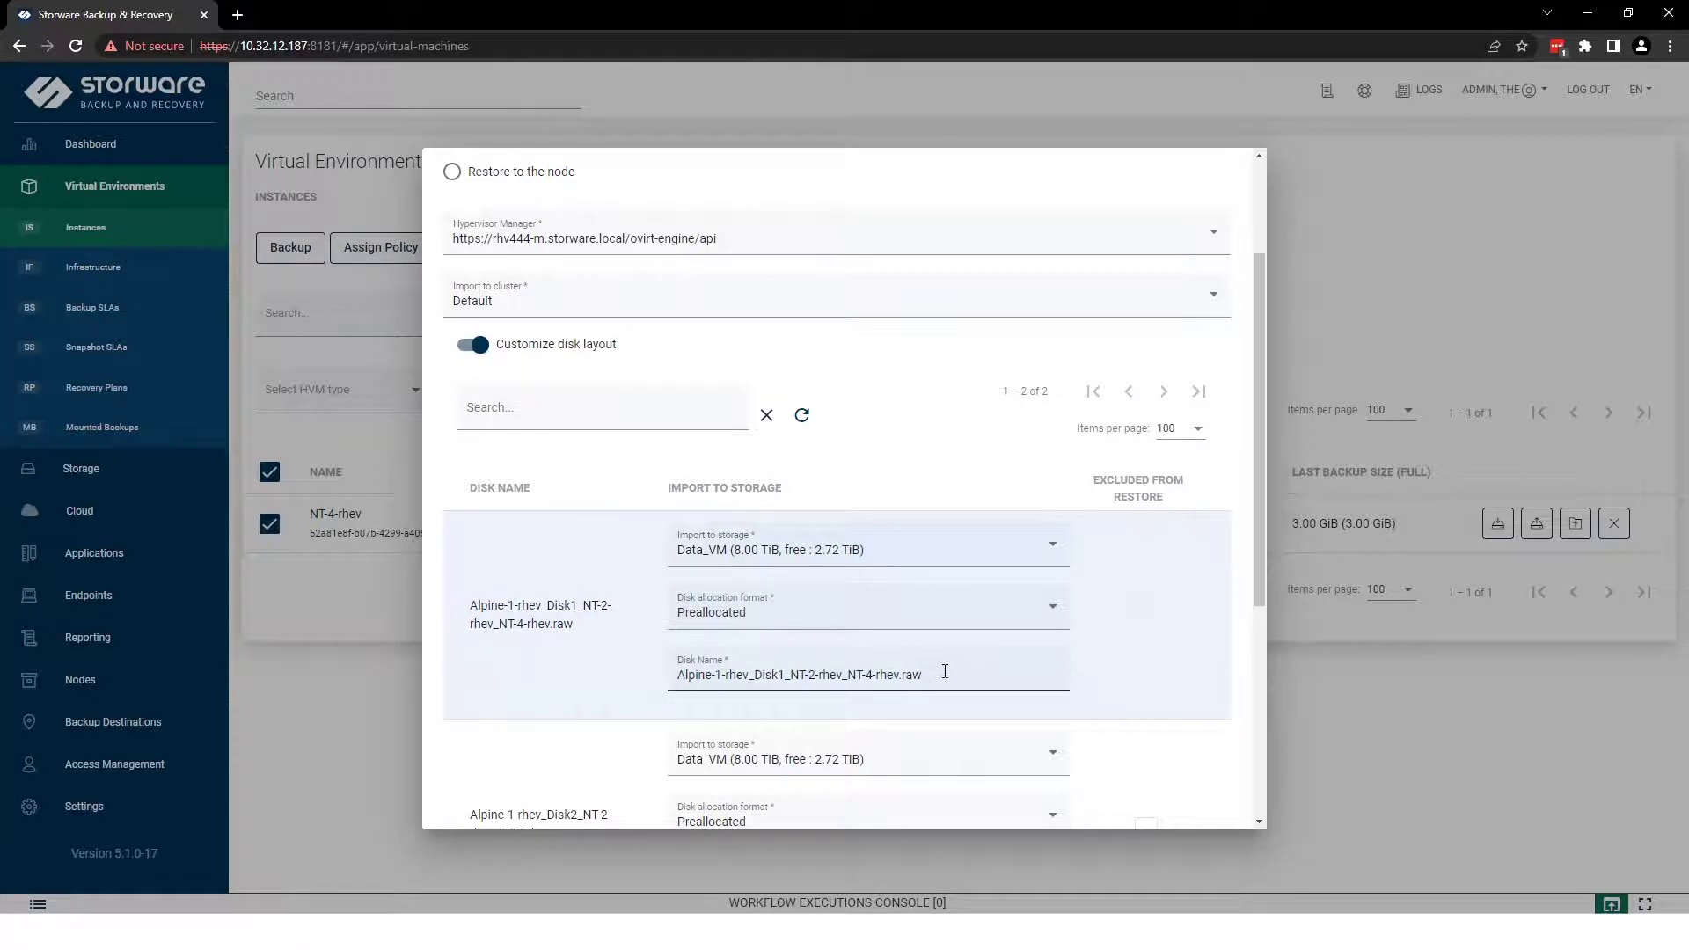
drag(957, 671, 664, 675)
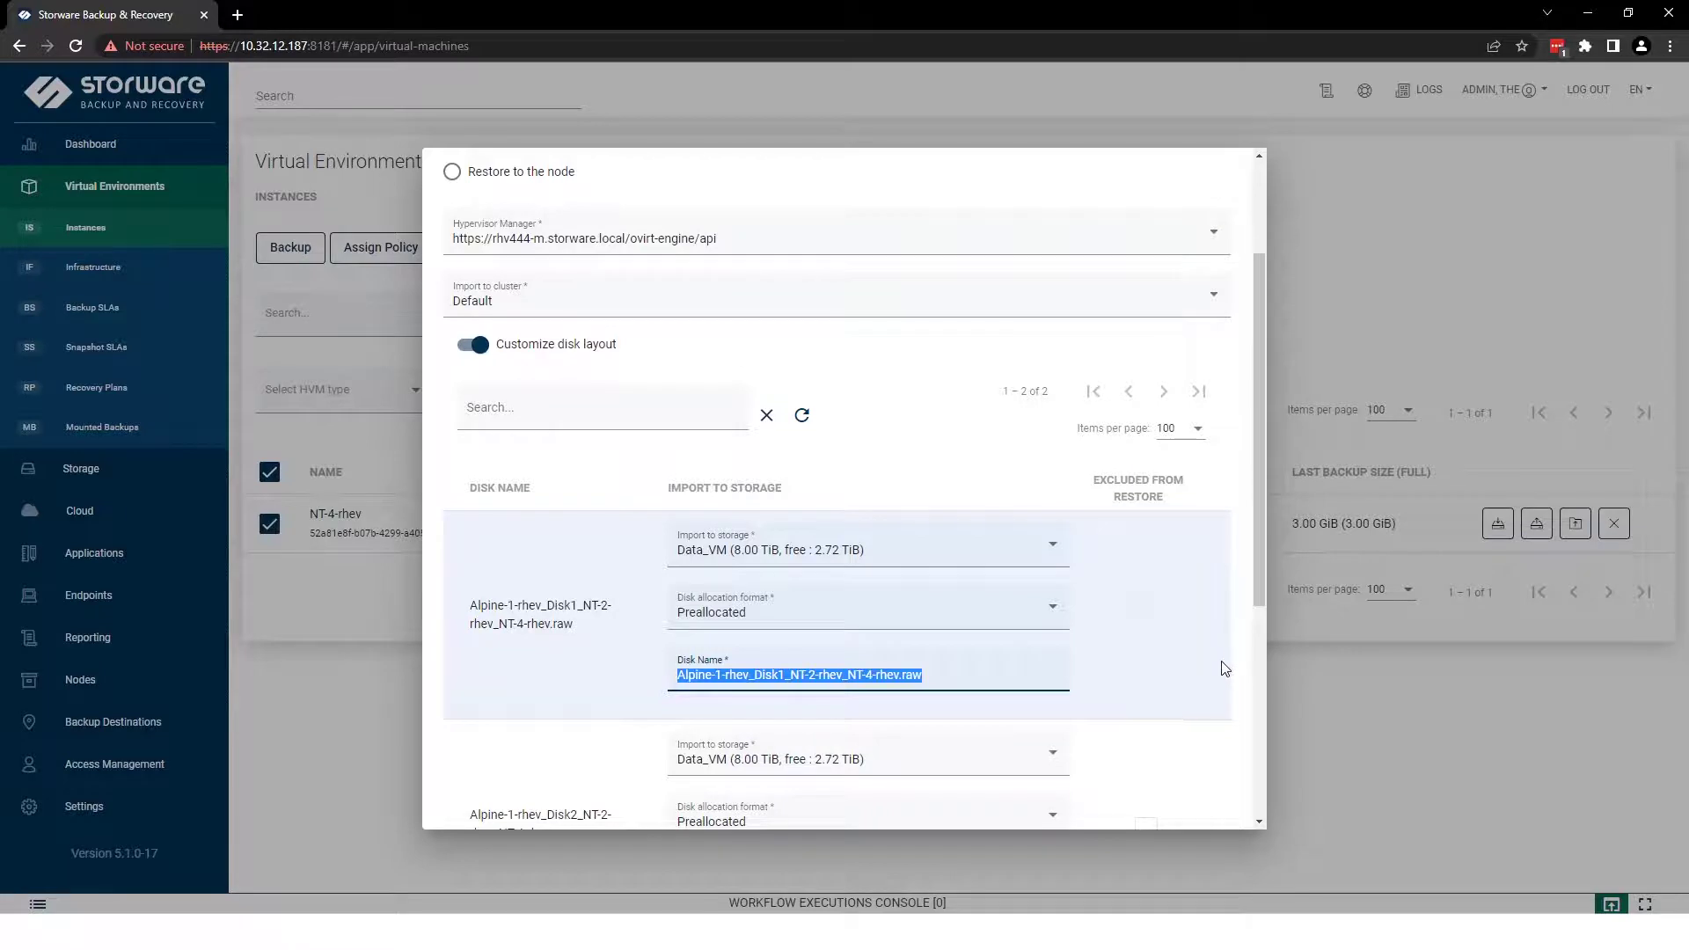
scroll(1202, 683, up, 3)
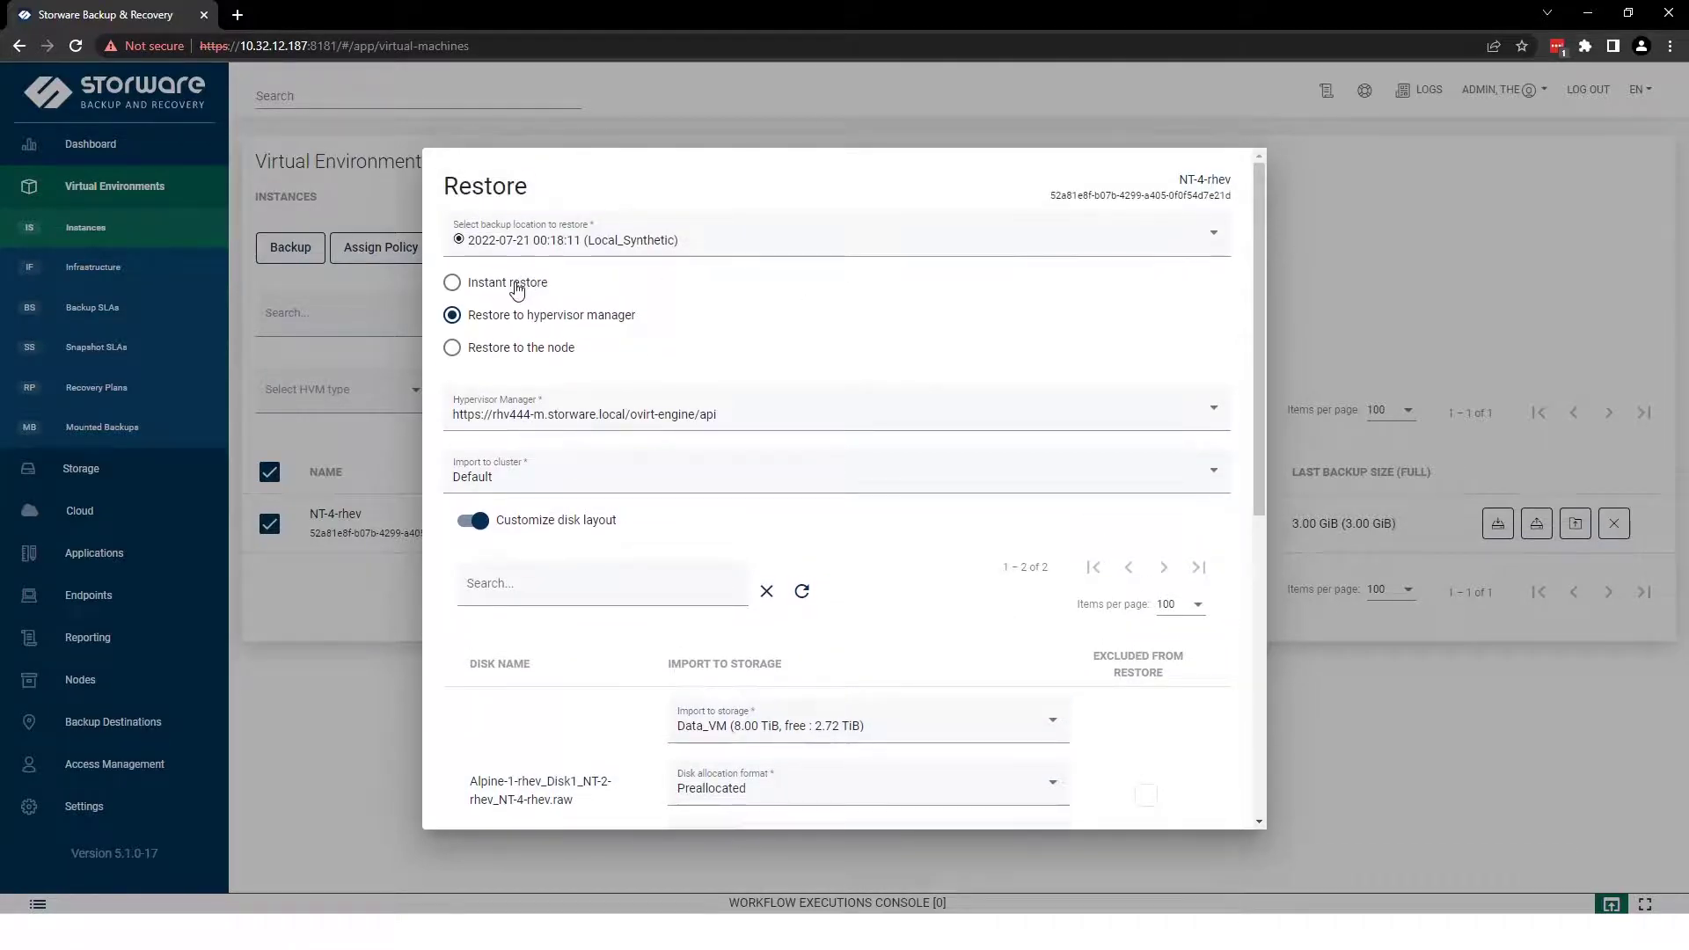
Choose Instant restore and enable Live Migration, keeping storage domain Data_VM.
click(517, 284)
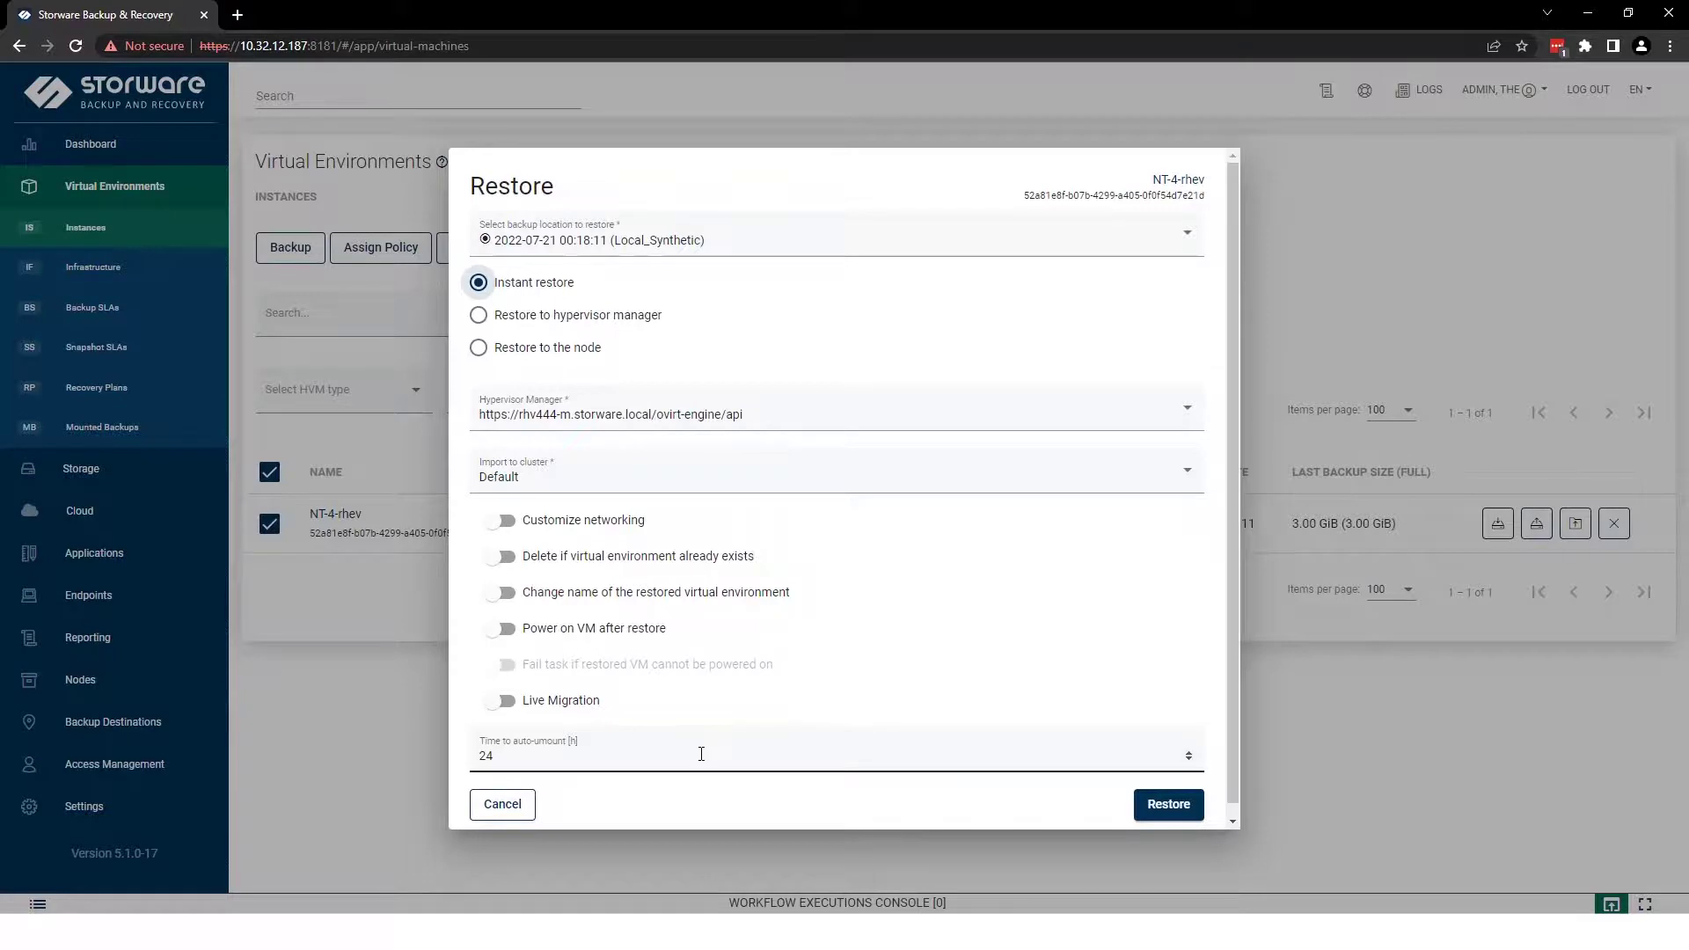
click(507, 703)
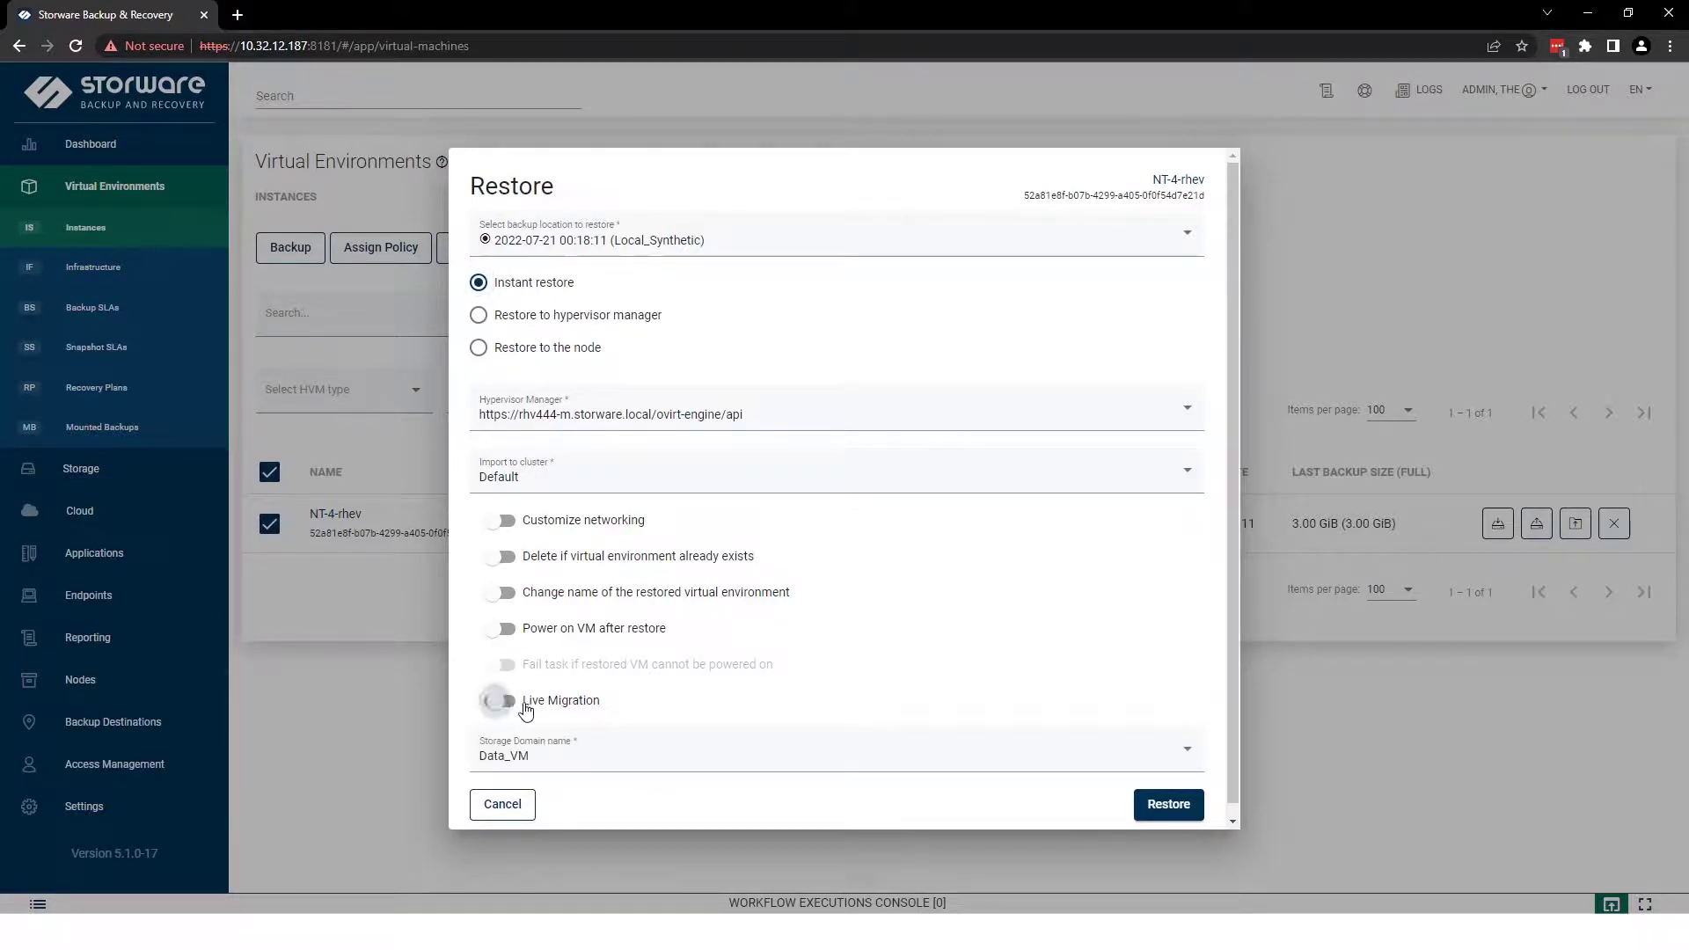